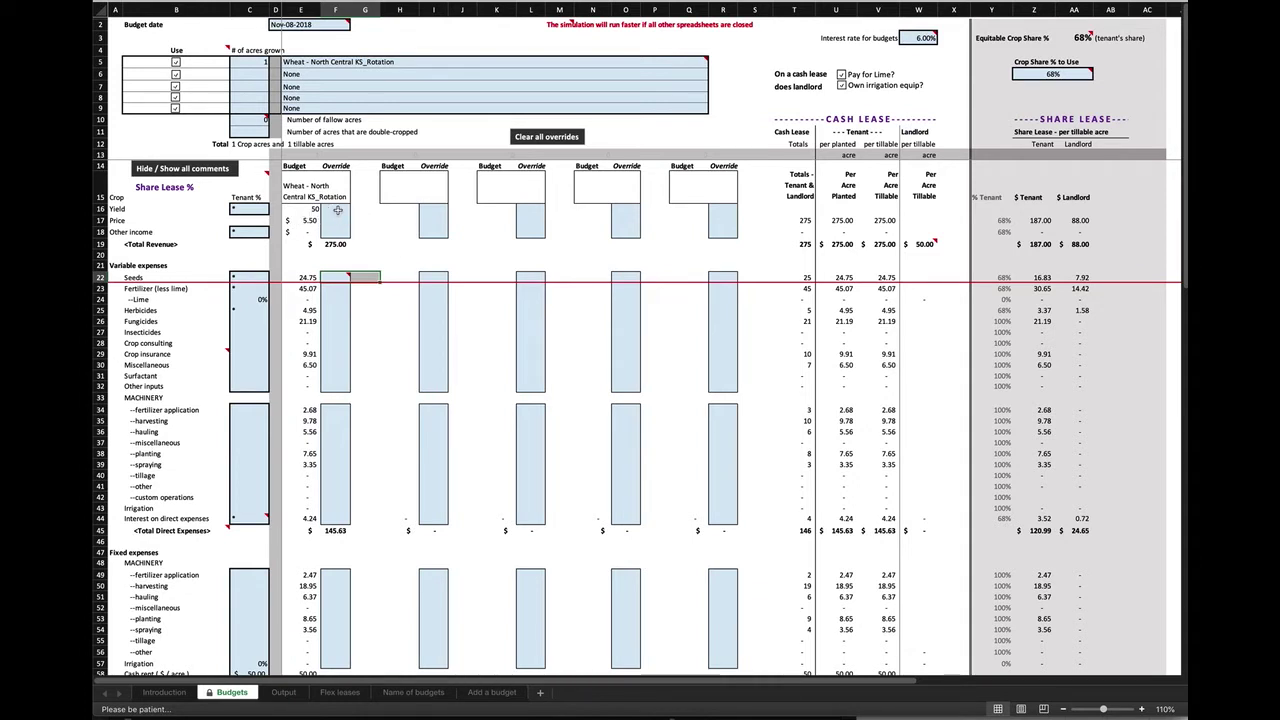
- Override the wheat budget's yield with 60 and its price with 5
left_click(337, 209)
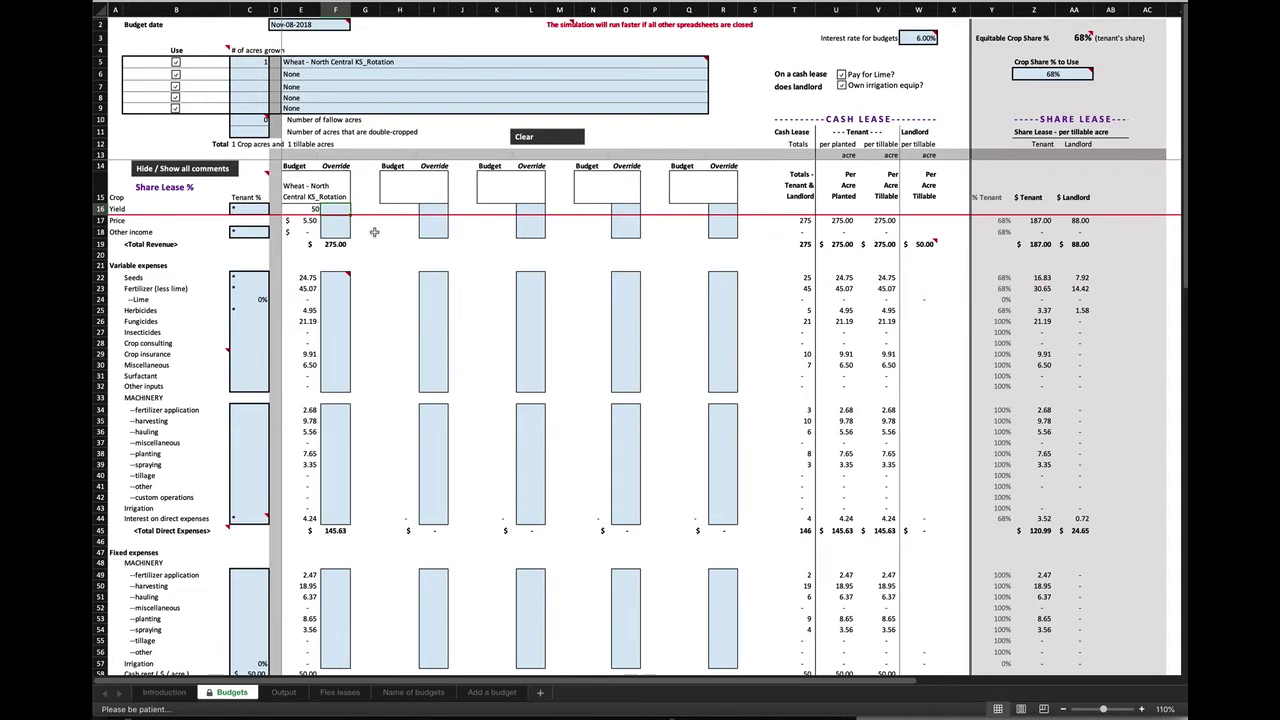
type("60")
key("Return")
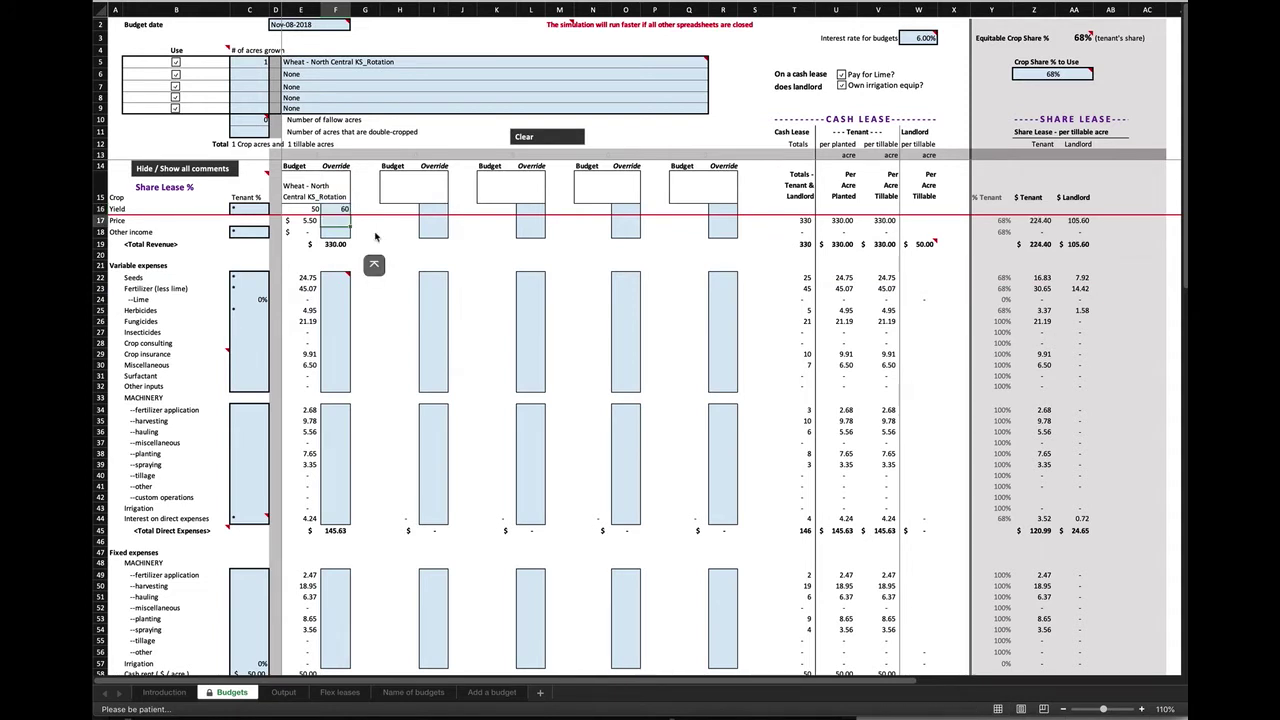
left_click(331, 220)
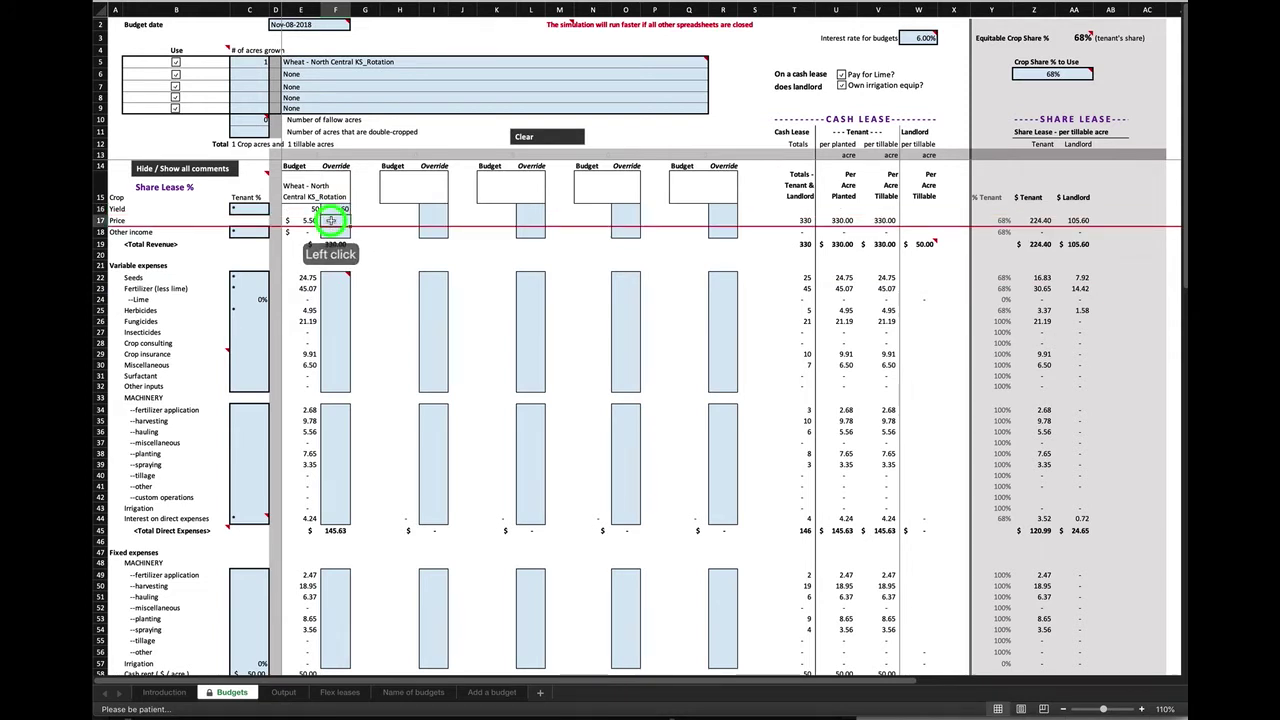
type("5")
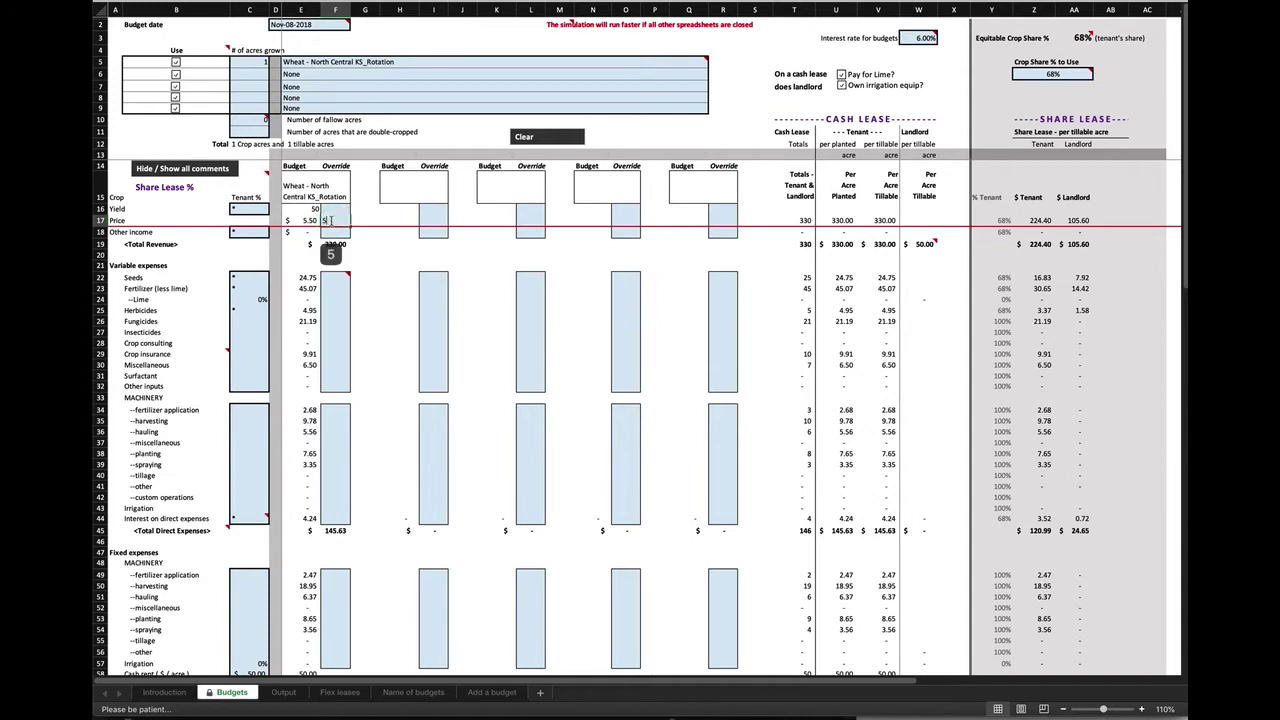
key("Return")
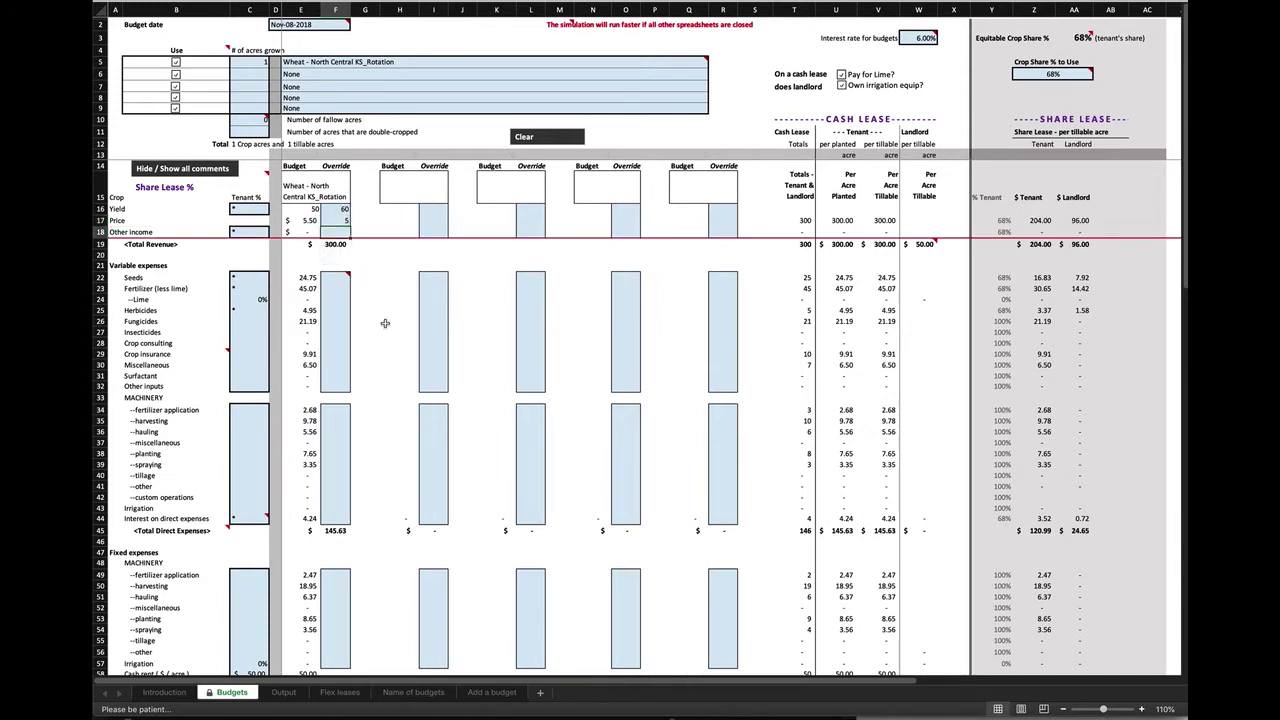
- Override the wheat budget's variable expenses with 30 for seeds and 50 for fertilizer (less lime)
left_click(333, 278)
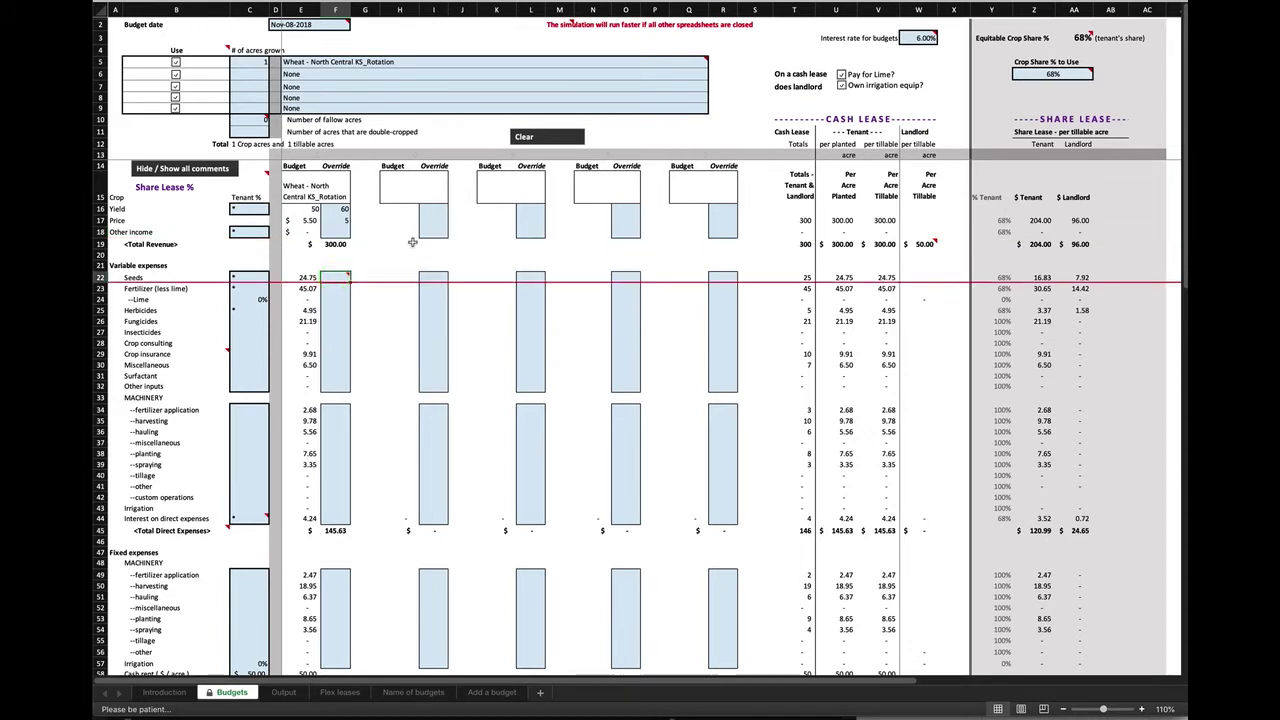
type("30")
key("Return")
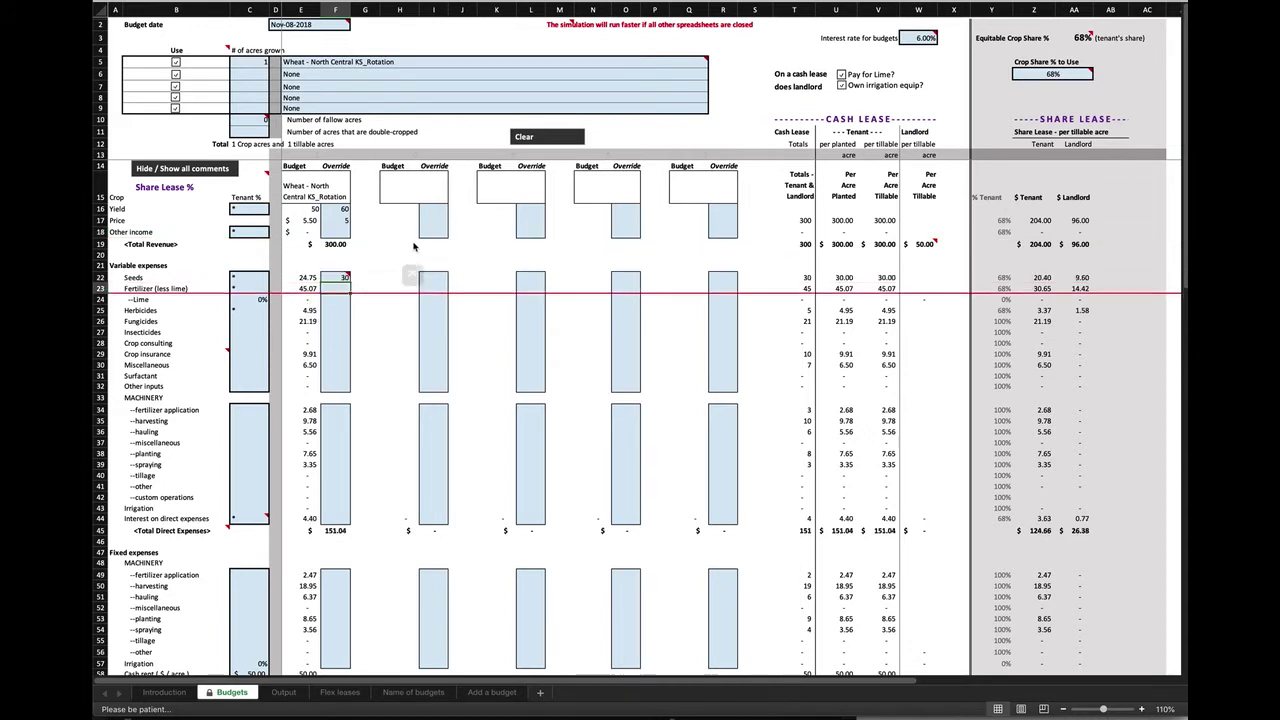
type("50")
key("Return")
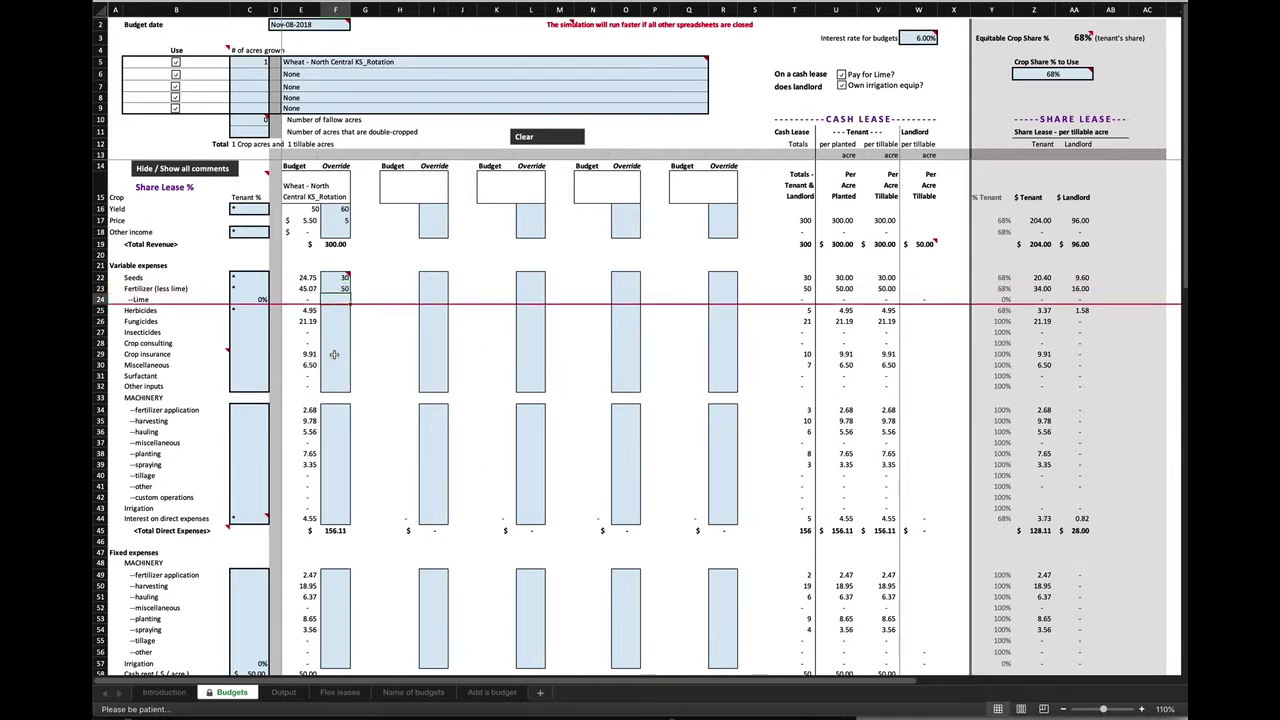
- Override the wheat budget's machinery harvesting cost with 15 under variable expenses and 25 under fixed expenses
left_click(337, 411)
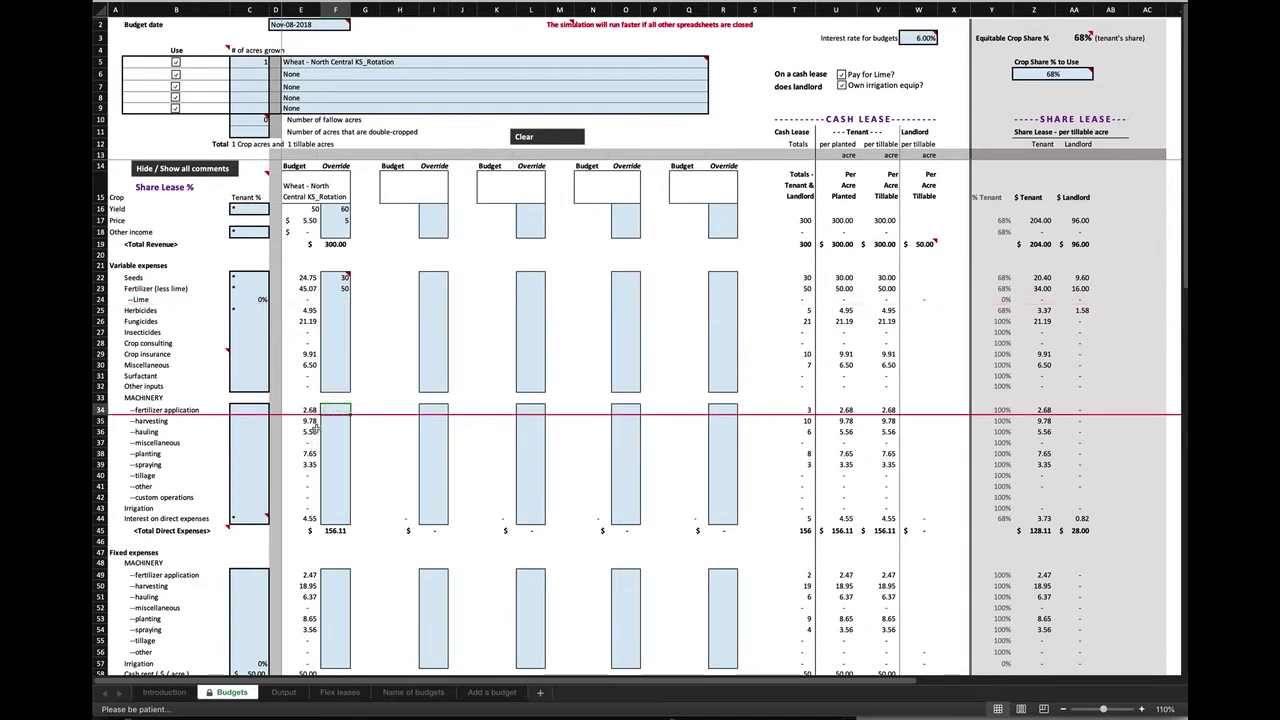
left_click(337, 424)
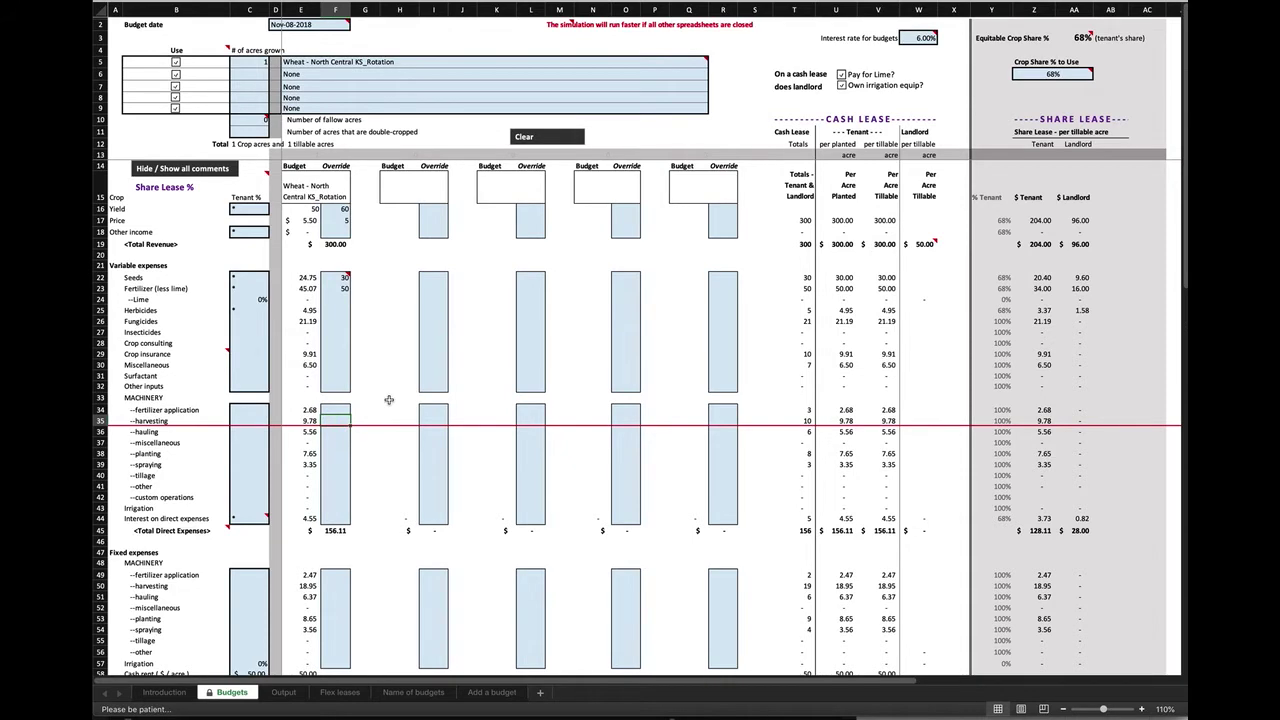
type("15")
key("Return")
scroll(325, 541, "down", 4)
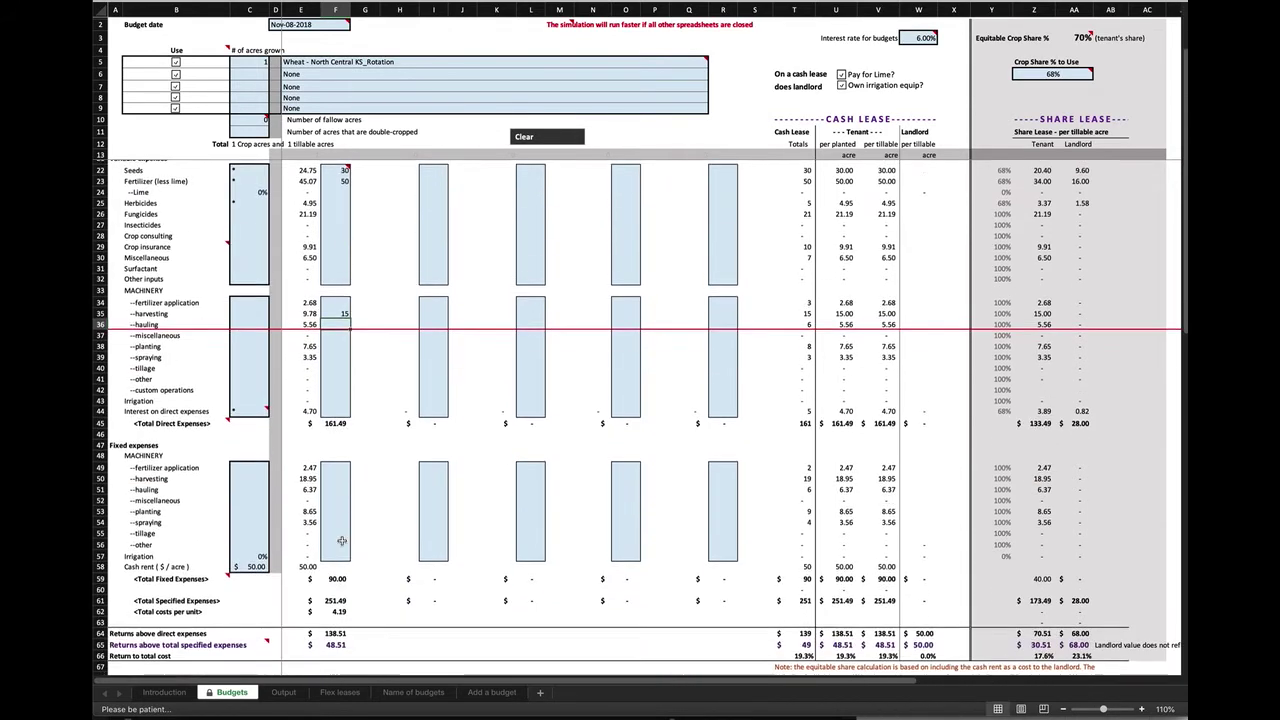
left_click(335, 458)
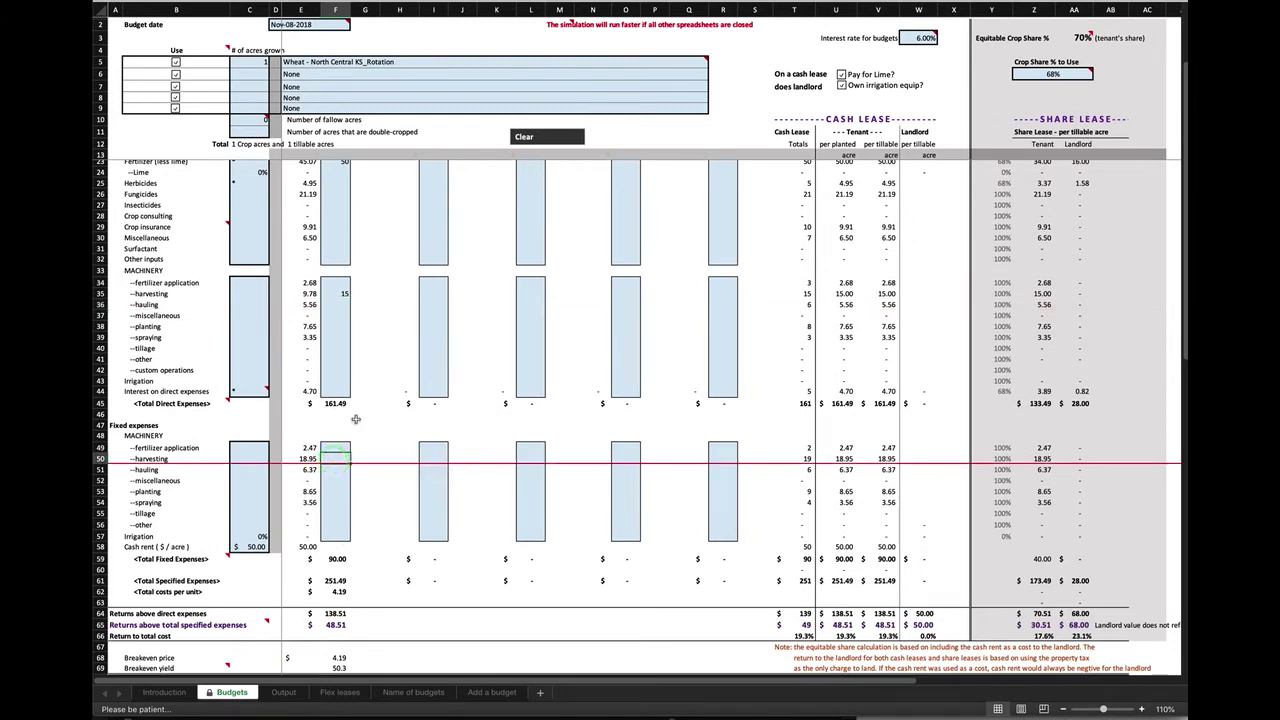
type("25")
key("Return")
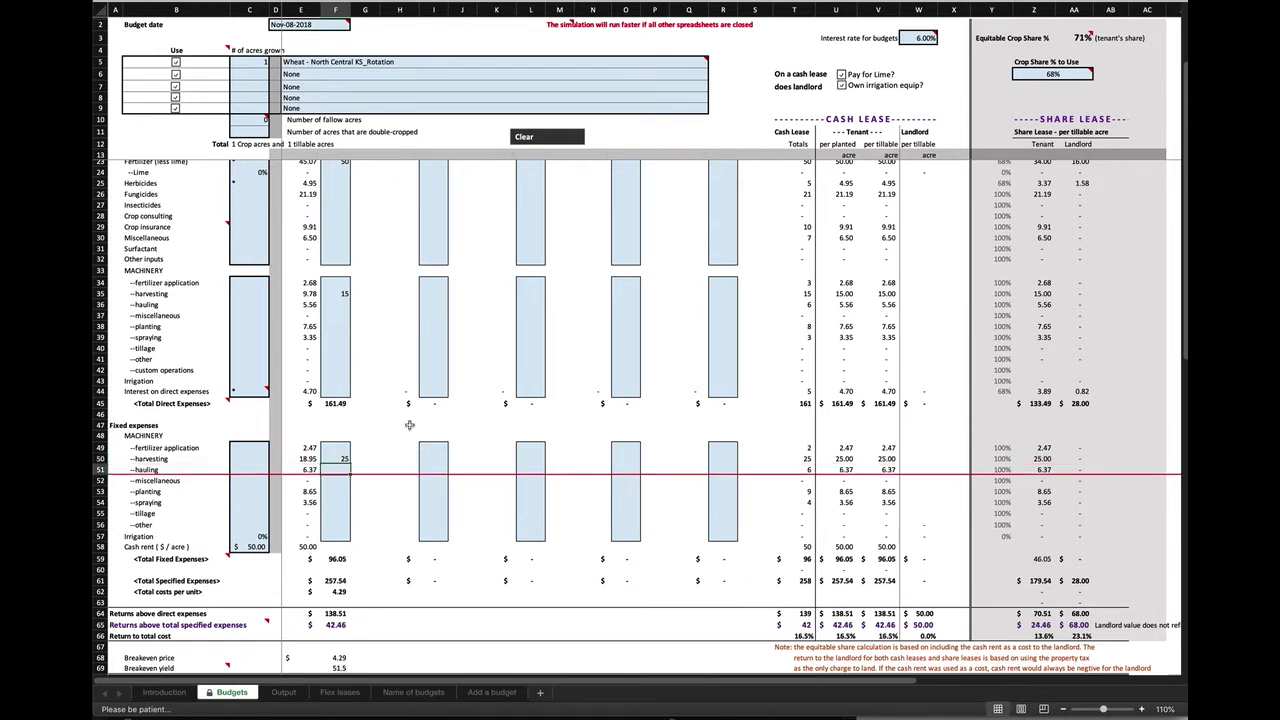
- Review the overridden wheat budget's expenses and returns, and open the Add a budget sheet to examine its notes and slot list
scroll(342, 400, "down", 5)
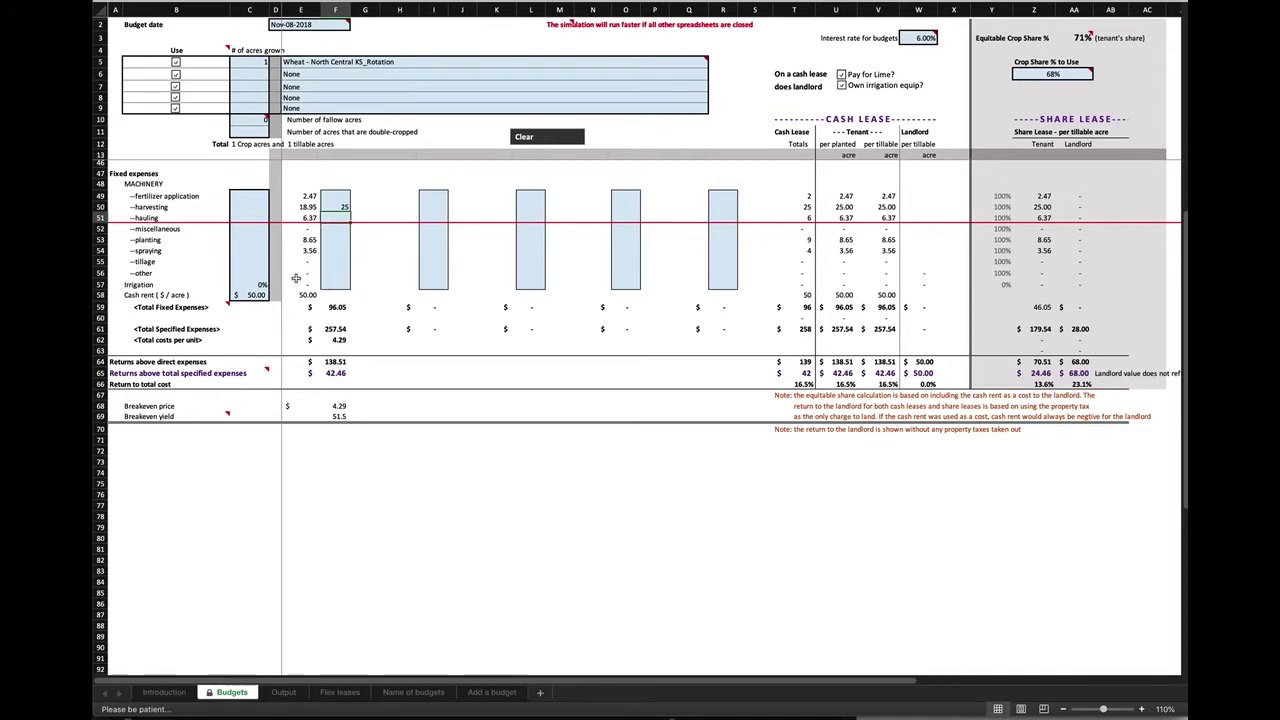
scroll(380, 468, "up", 6)
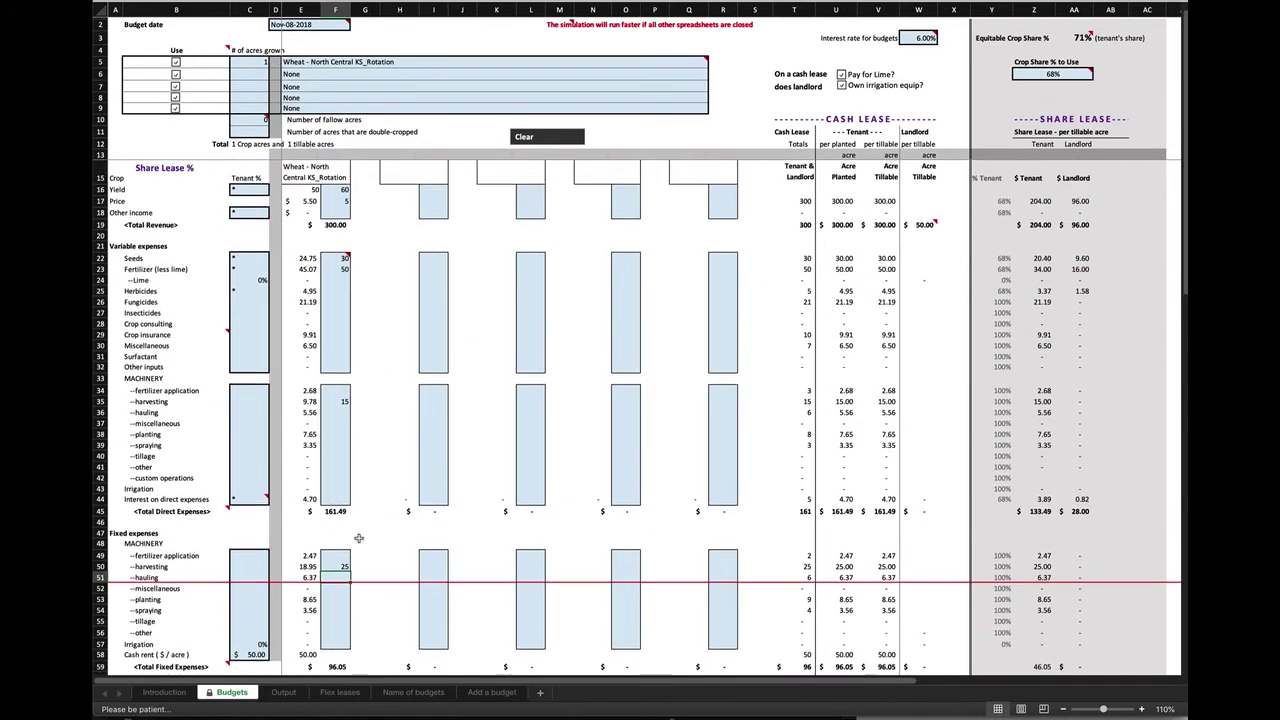
scroll(405, 500, "down", 4)
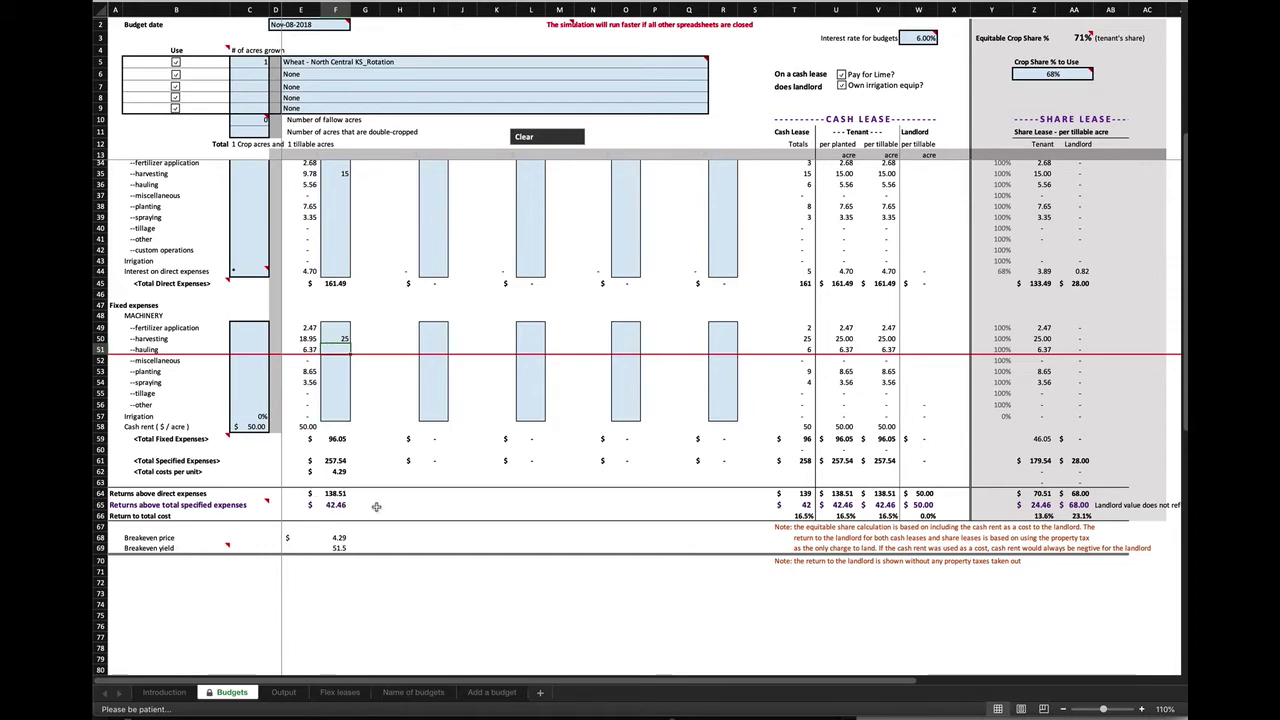
scroll(352, 505, "up", 7)
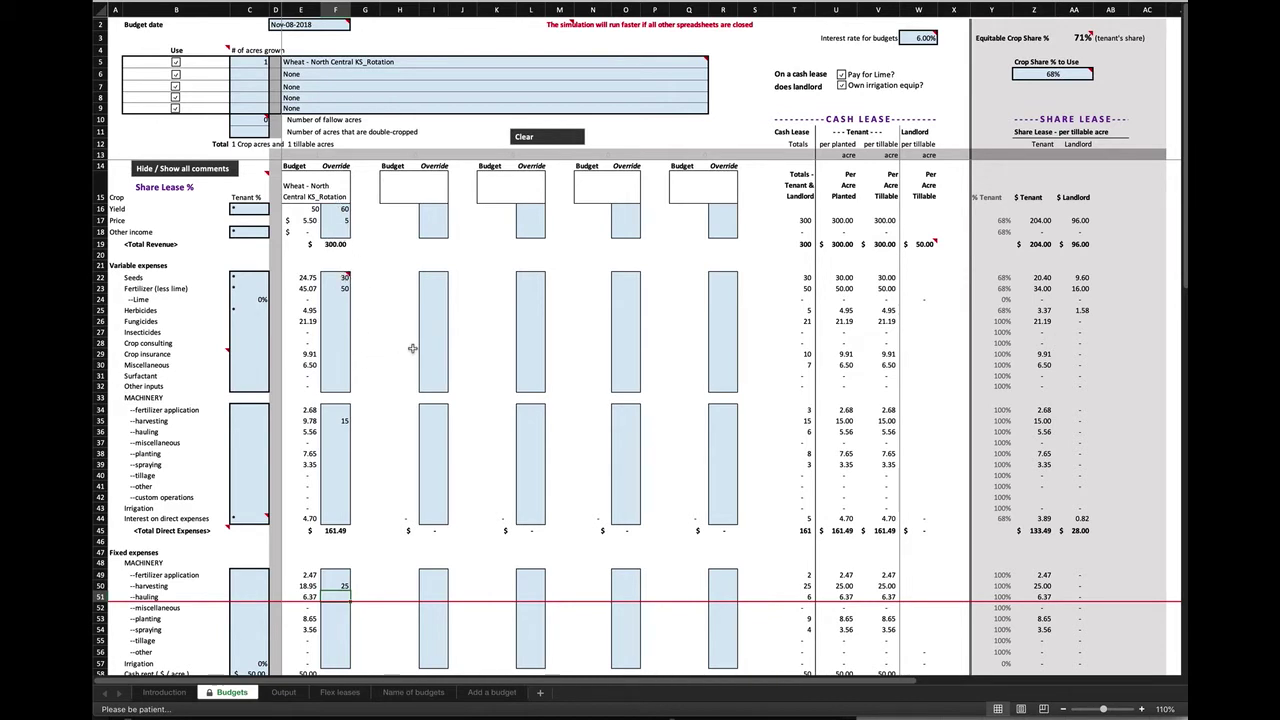
scroll(372, 406, "down", 7)
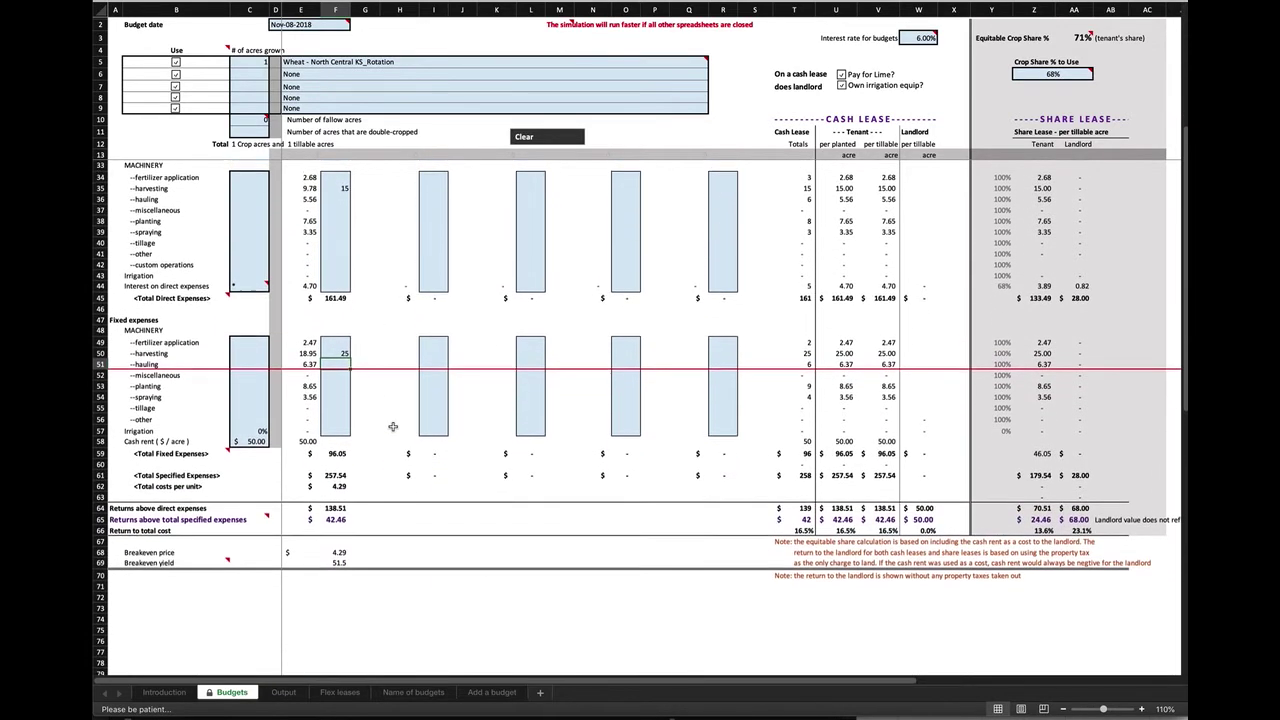
left_click(491, 693)
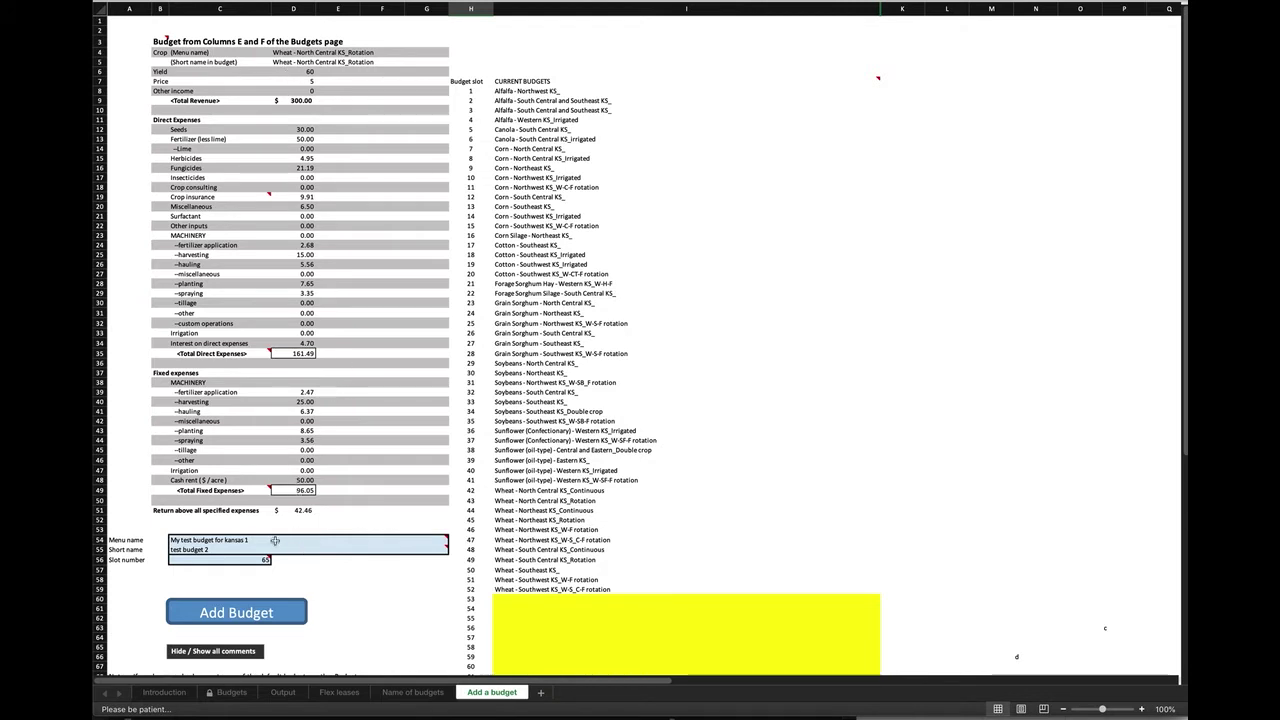
mouse_move(236, 540)
scroll(636, 402, "down", 4)
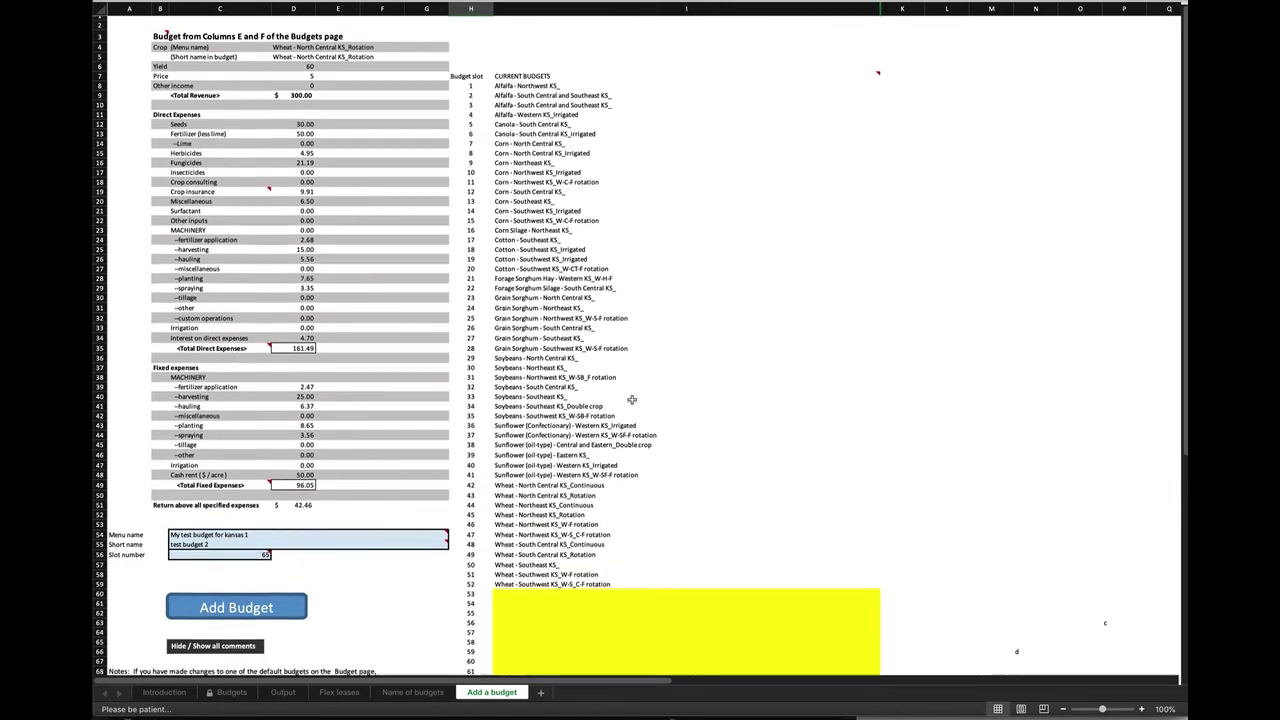
scroll(546, 405, "down", 4)
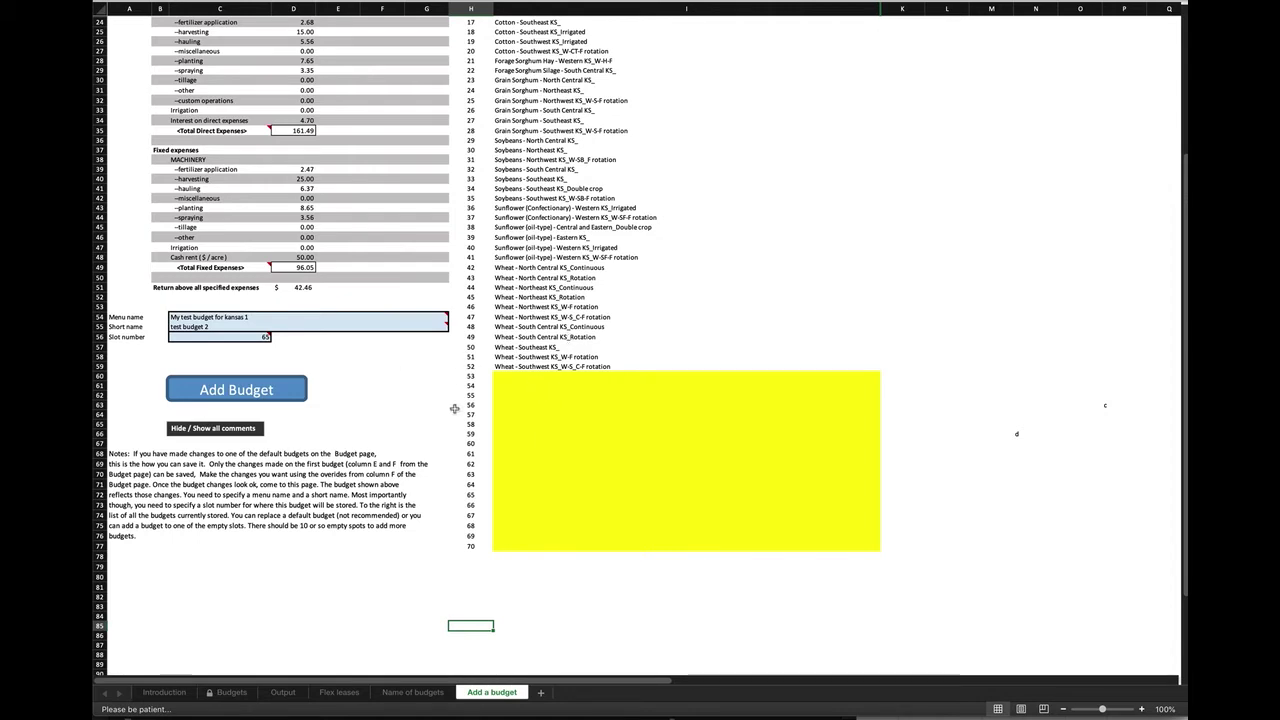
scroll(366, 394, "up", 5)
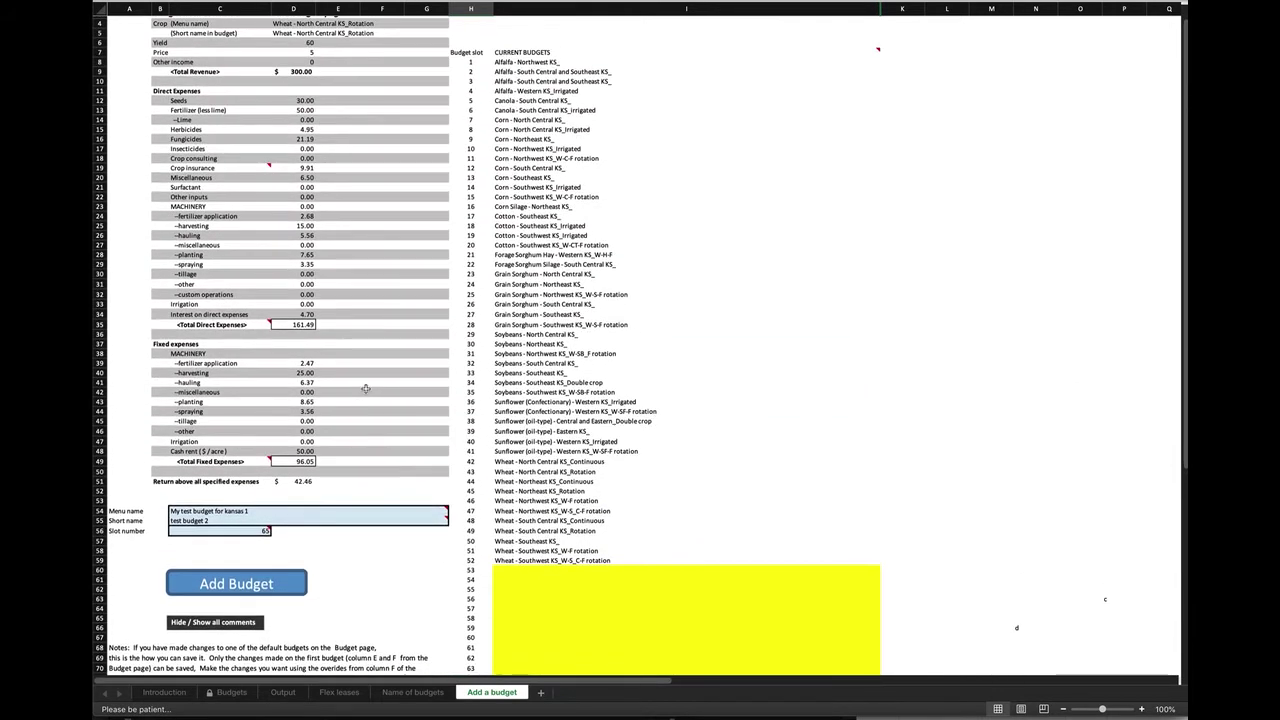
- Check the Menu name entry for the new budget and read its comment
left_click(265, 514)
mouse_move(262, 513)
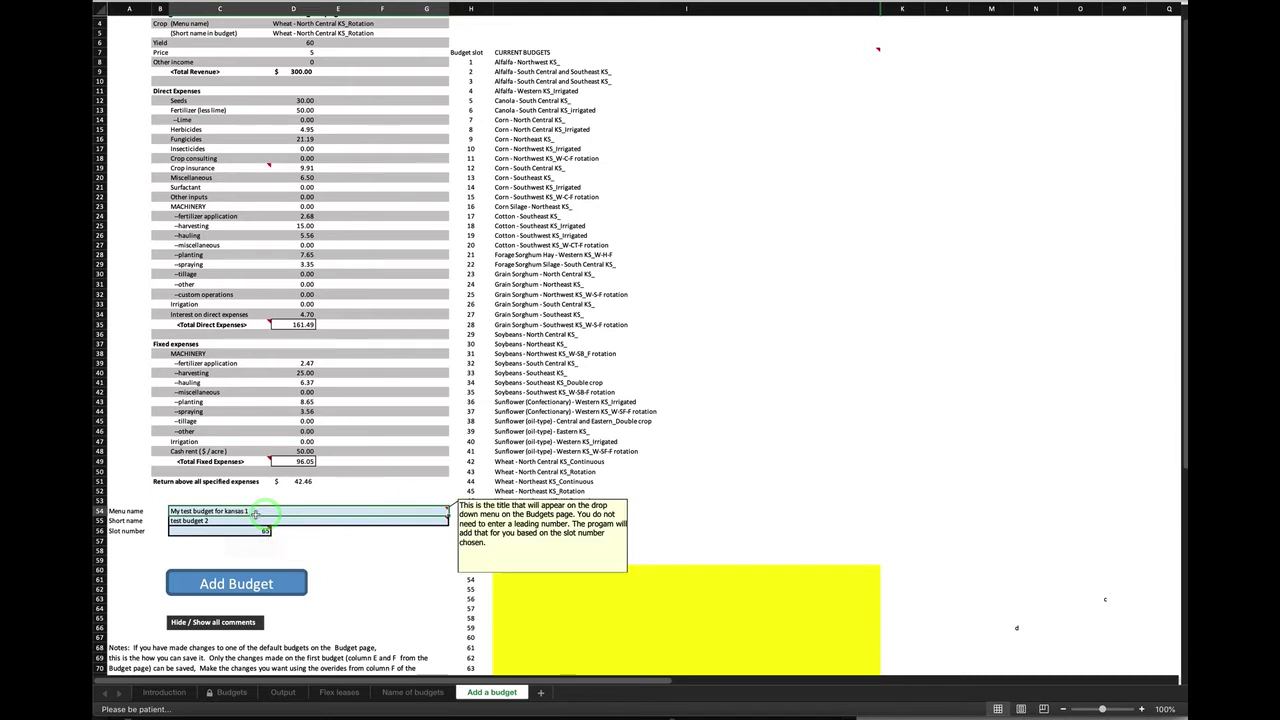
left_click(250, 511)
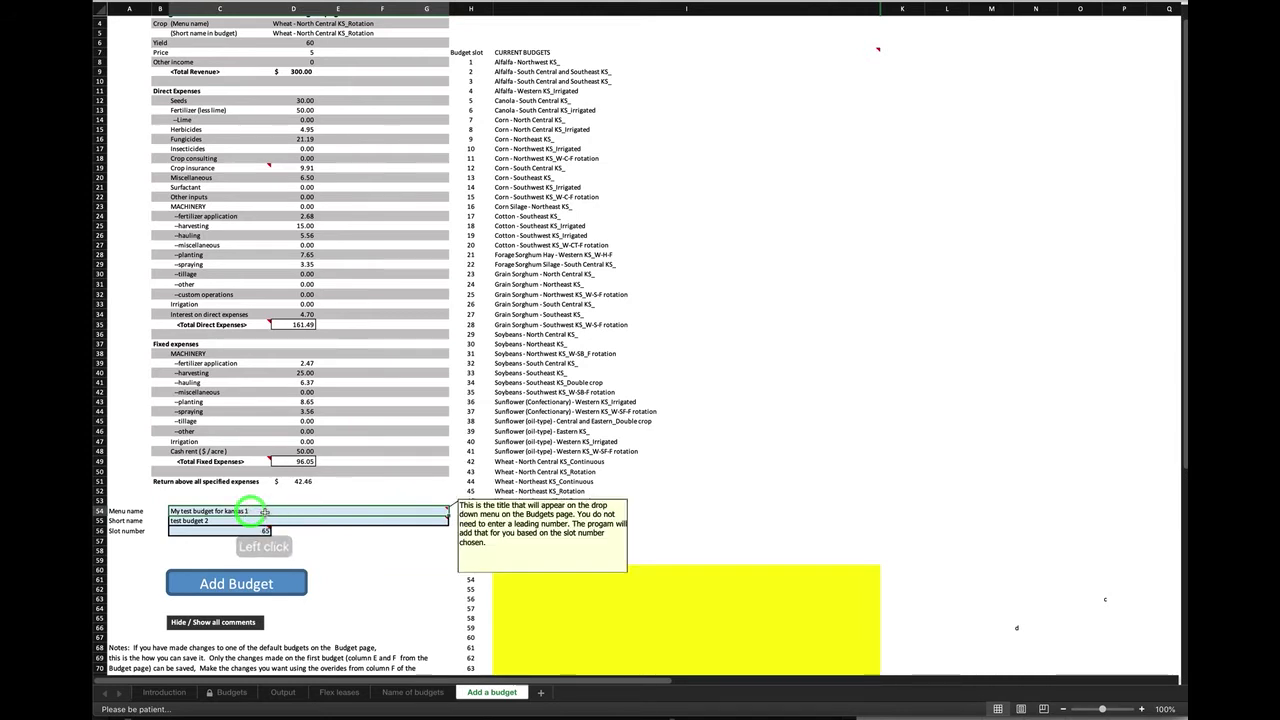
type("1")
key("Return")
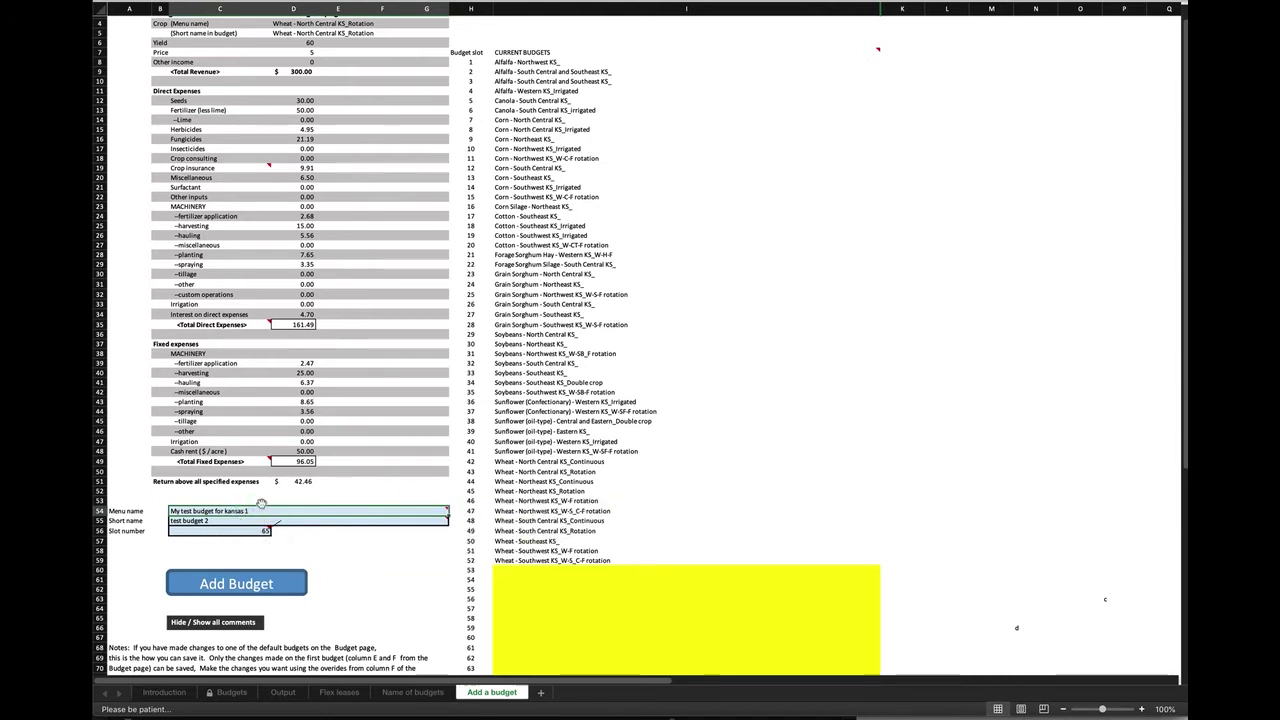
mouse_move(257, 511)
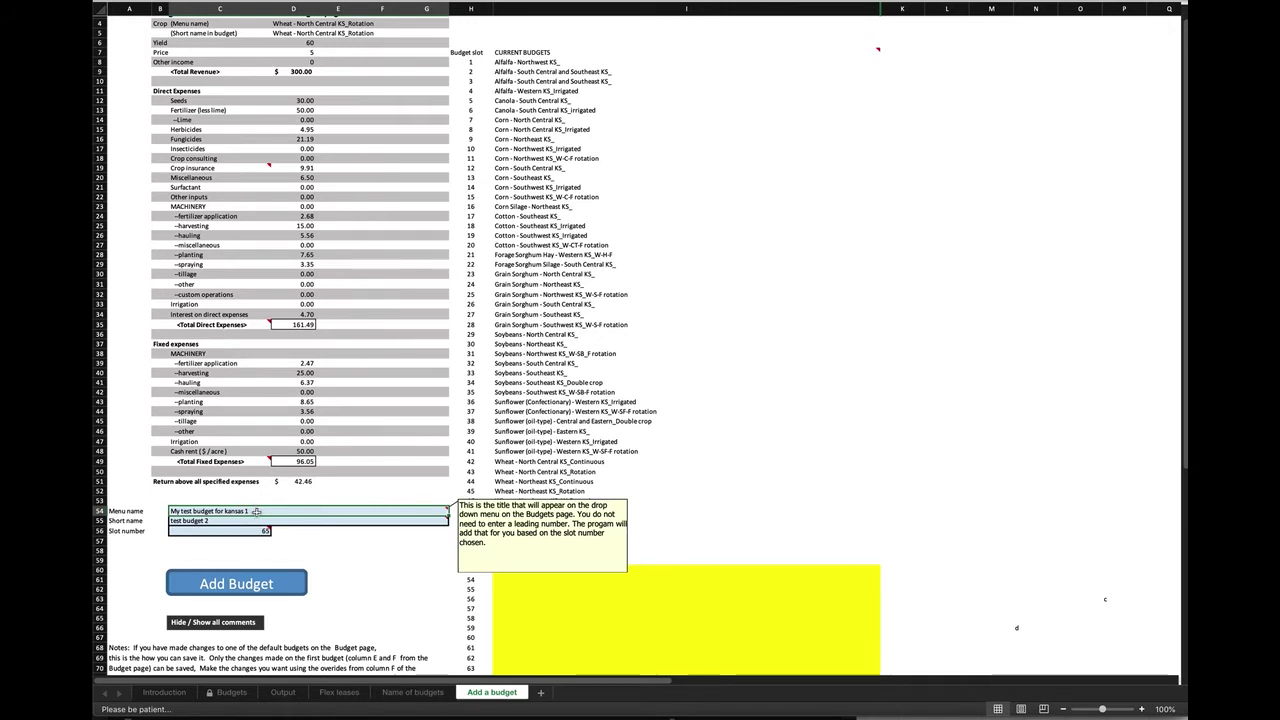
- Set the new budget's short name to "revised wheat budet"
left_click(206, 521)
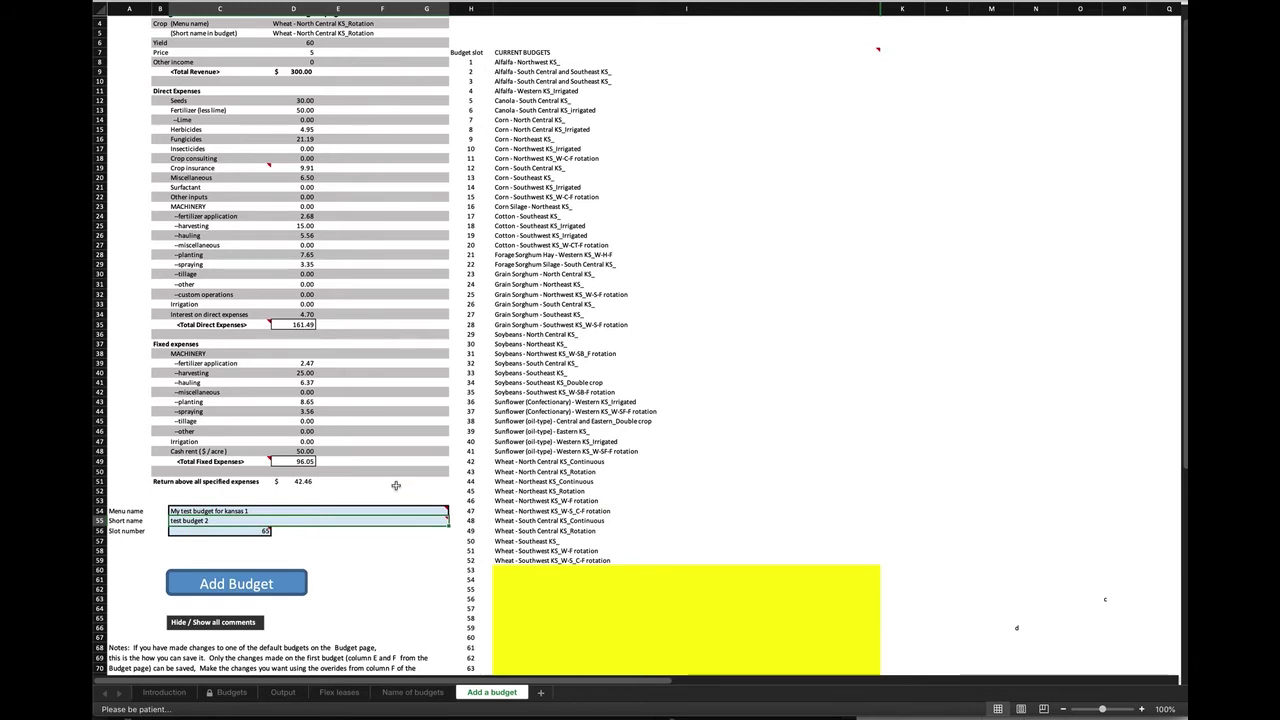
type("revised")
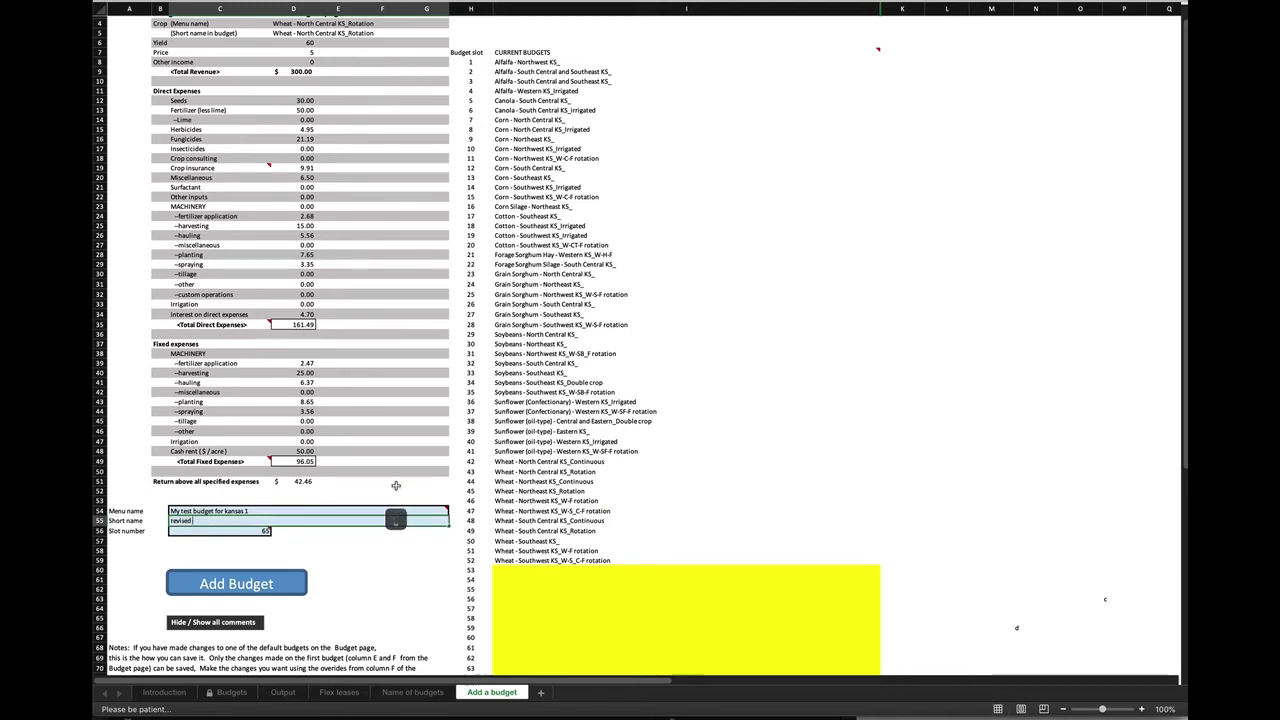
type(" wheat budet")
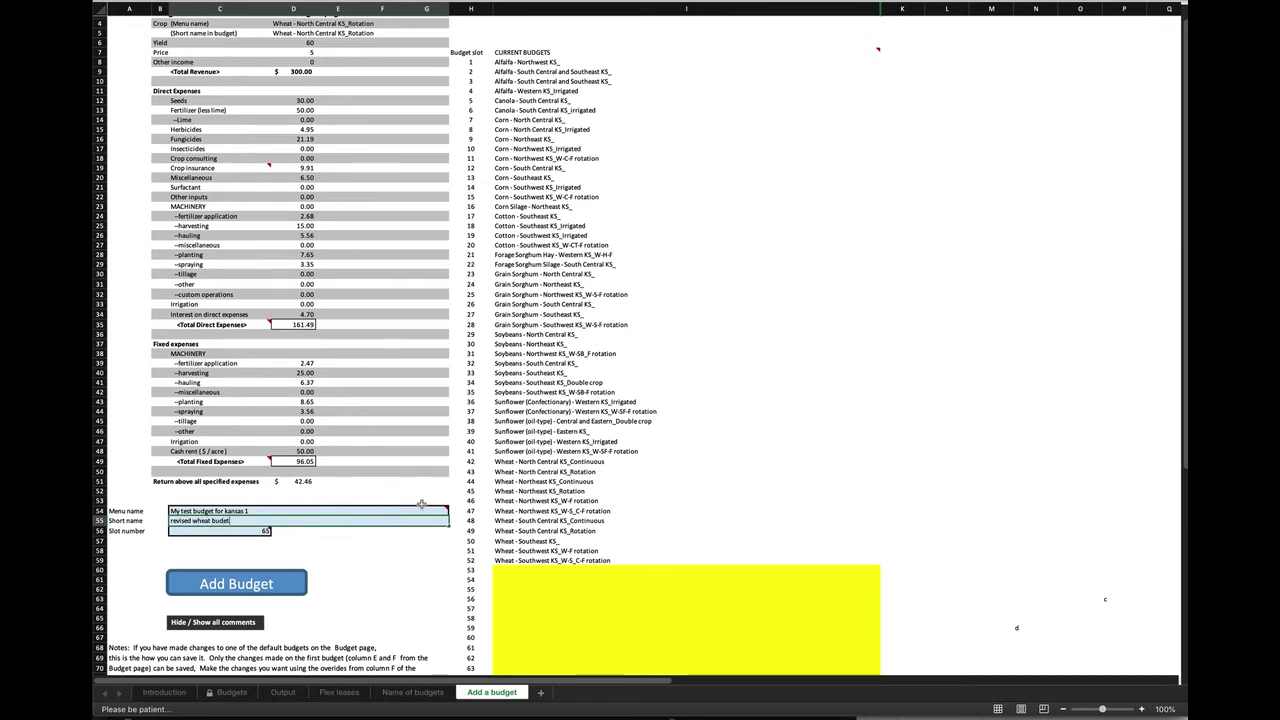
left_click(348, 558)
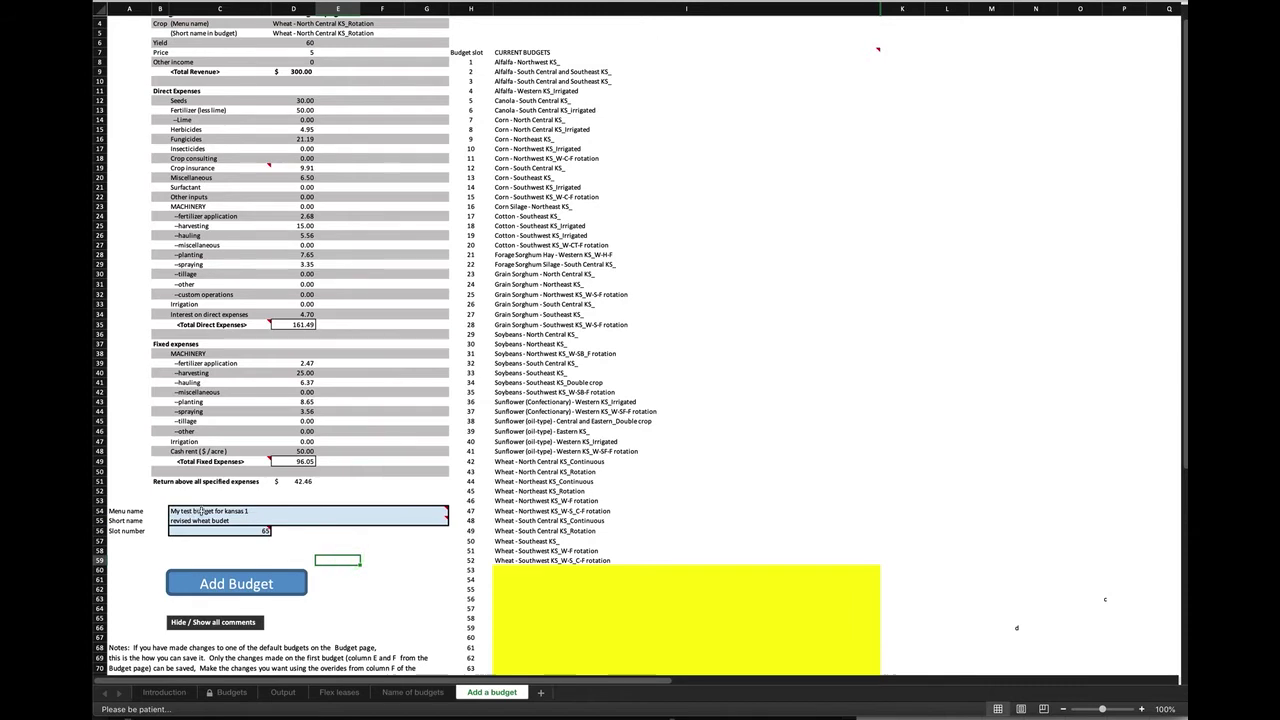
- Set the new budget's slot number to 60, one of the empty slots, and briefly show and hide all comments
mouse_move(218, 533)
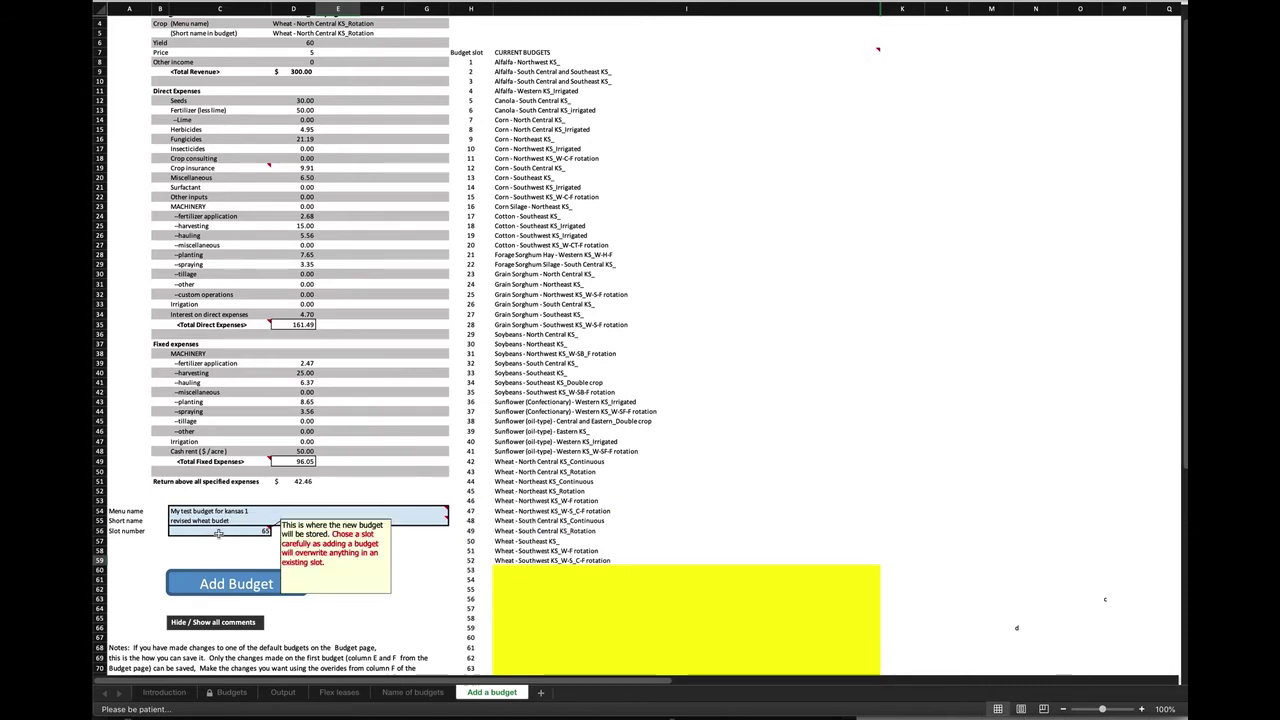
scroll(800, 464, "down", 8)
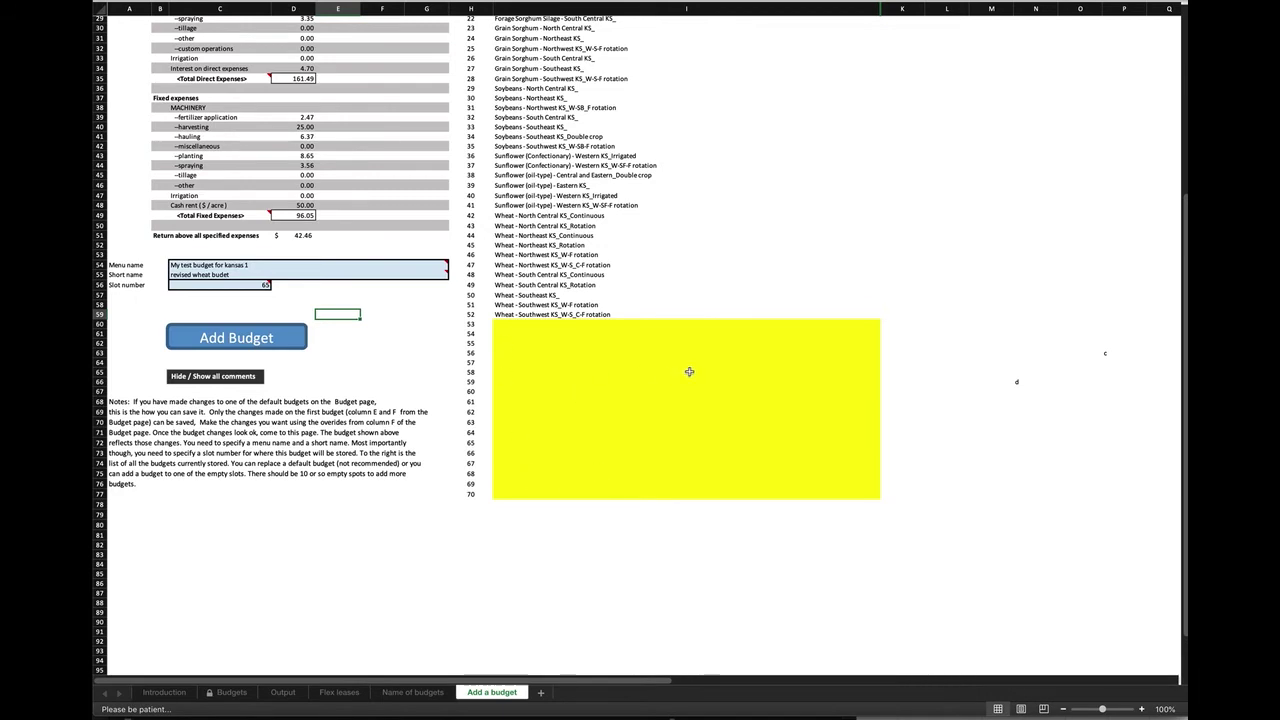
scroll(675, 355, "up", 9)
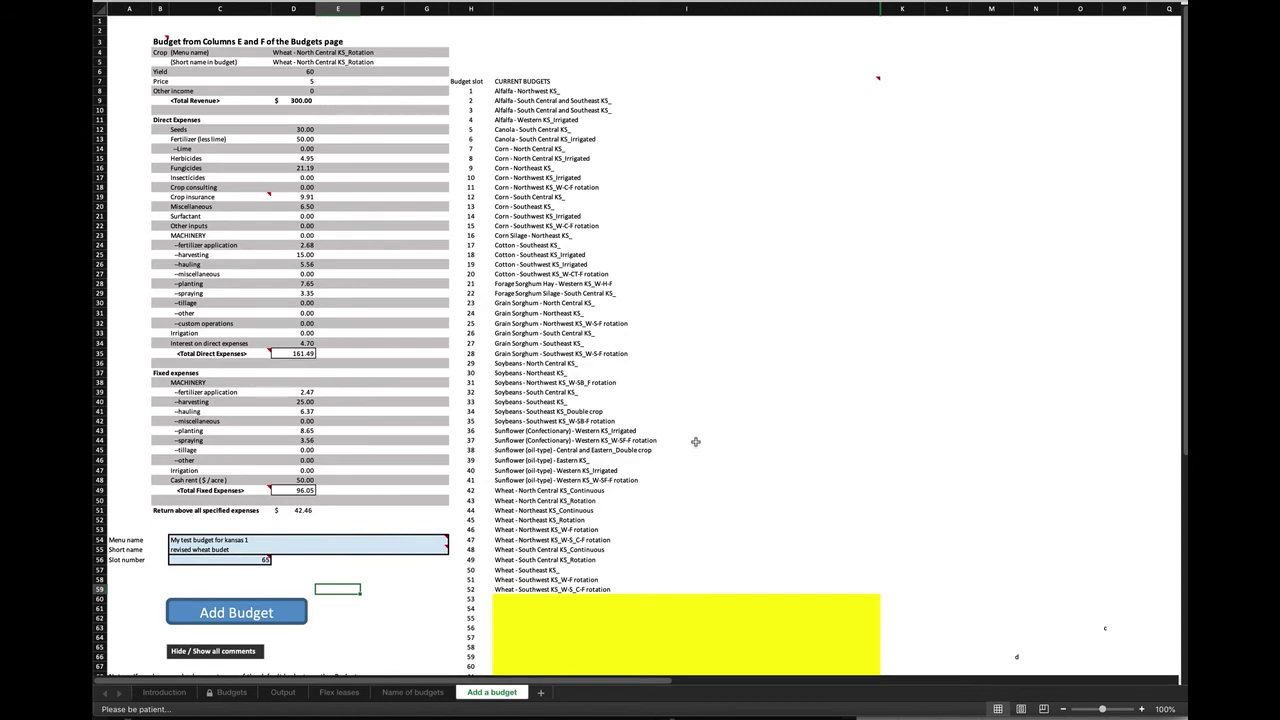
scroll(400, 414, "down", 6)
scroll(393, 414, "down", 2)
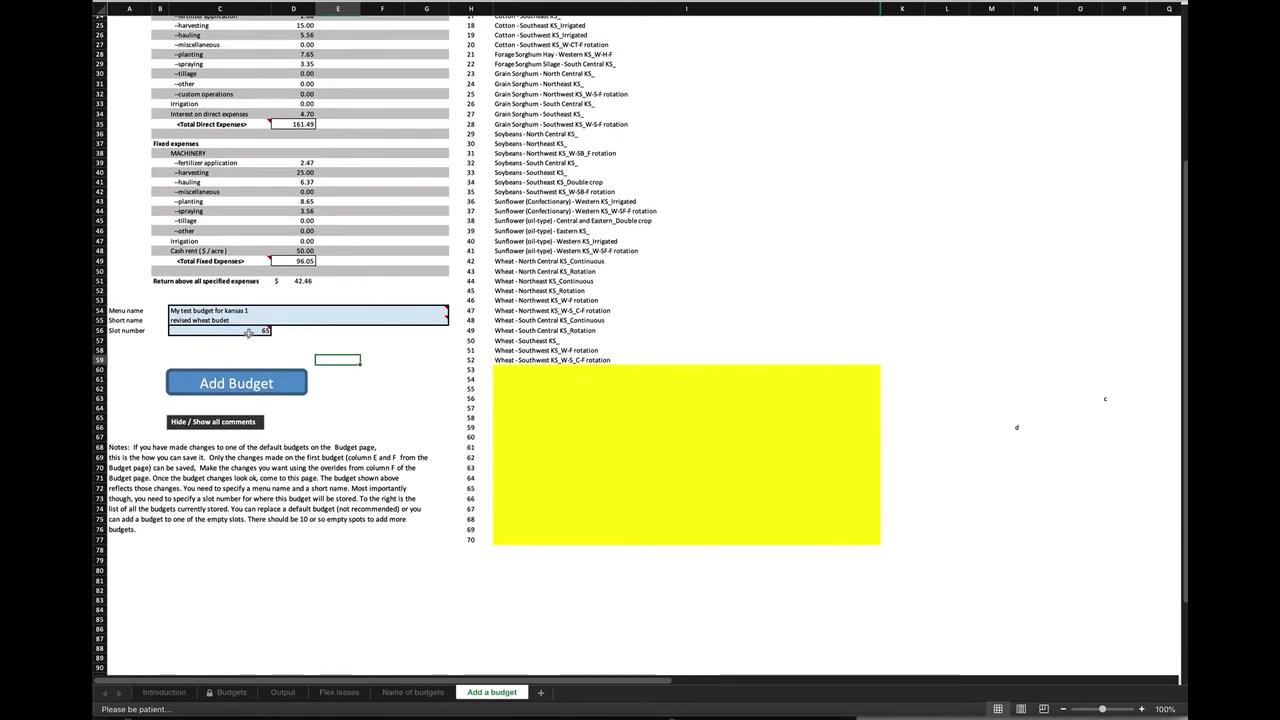
left_click(247, 330)
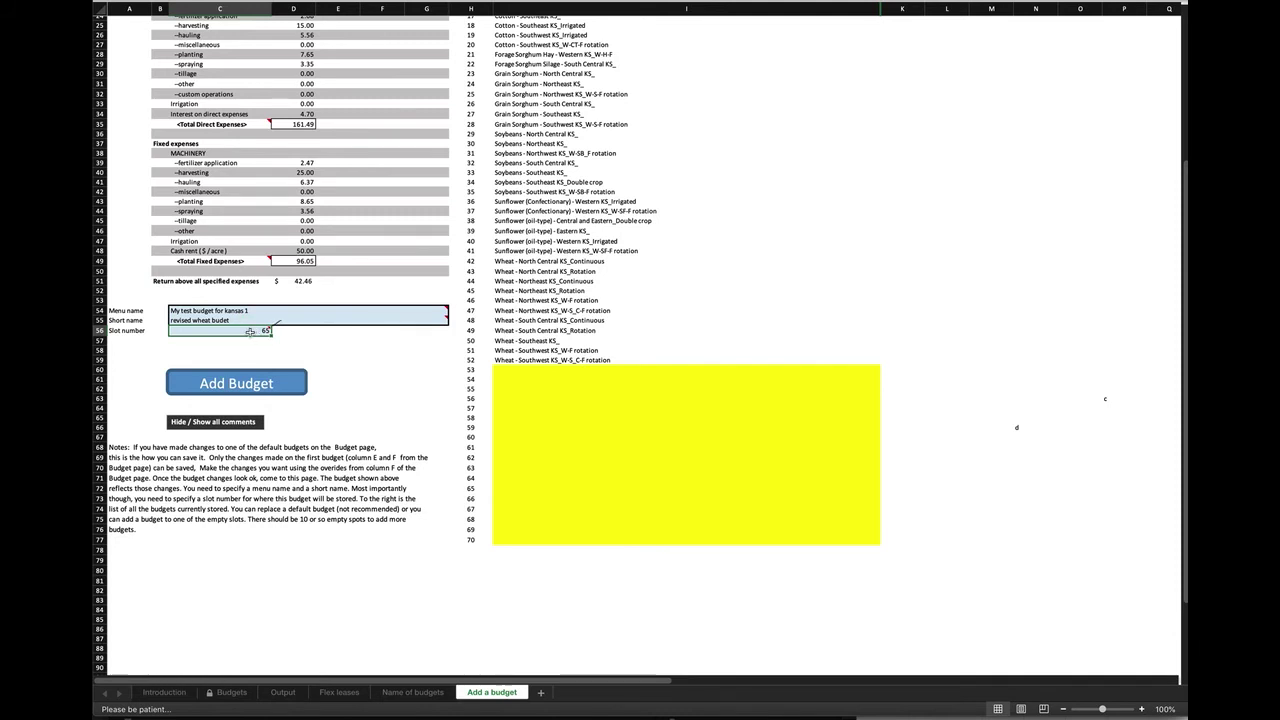
left_click(248, 333)
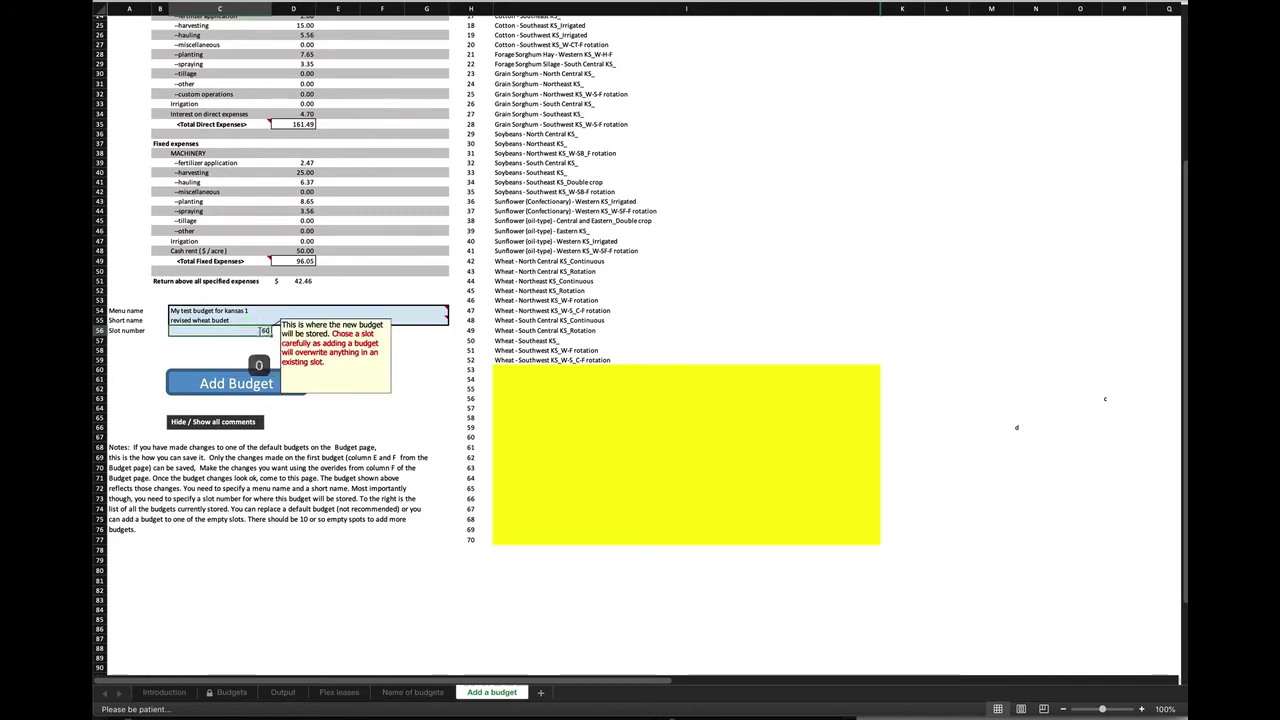
type("60")
key("Return")
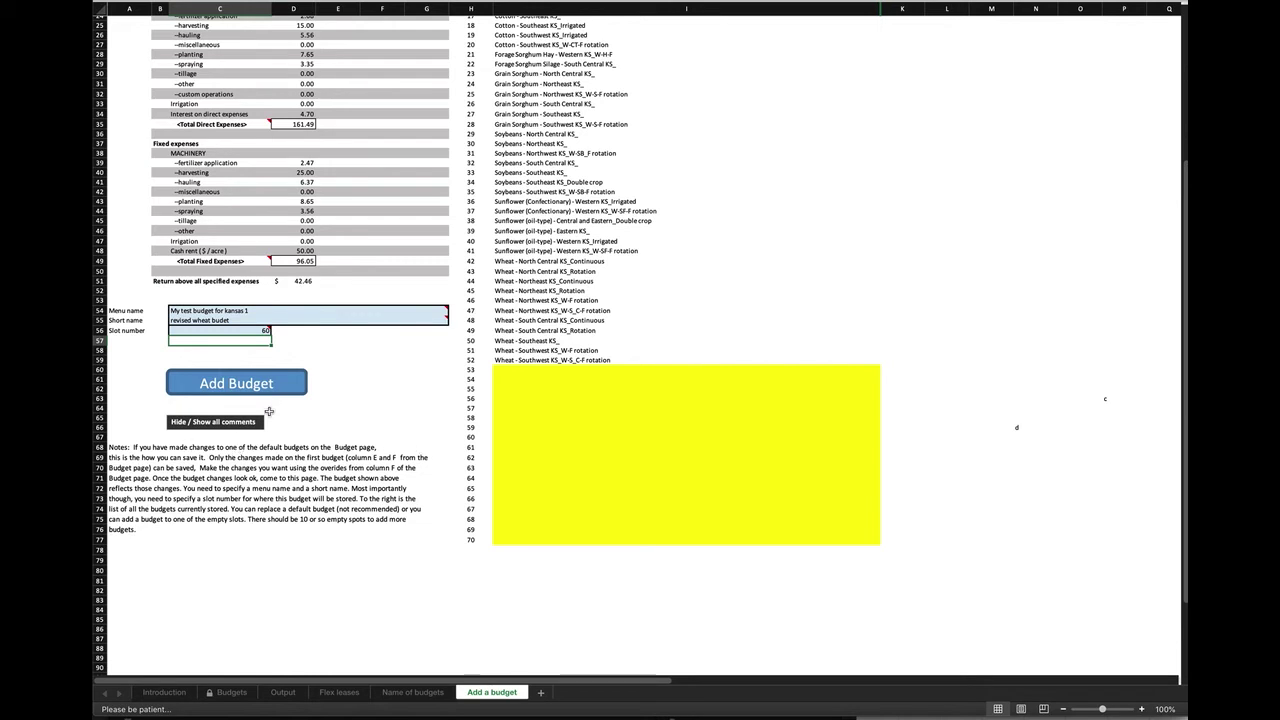
left_click(201, 424)
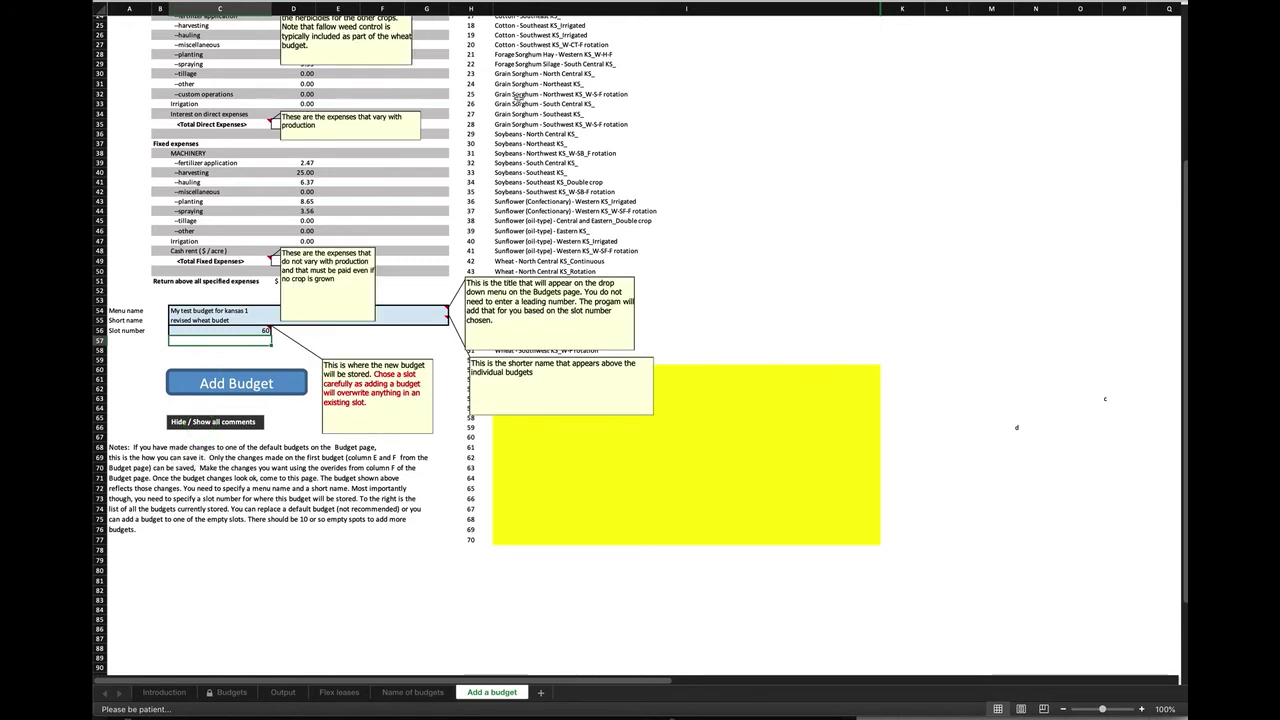
left_click(236, 425)
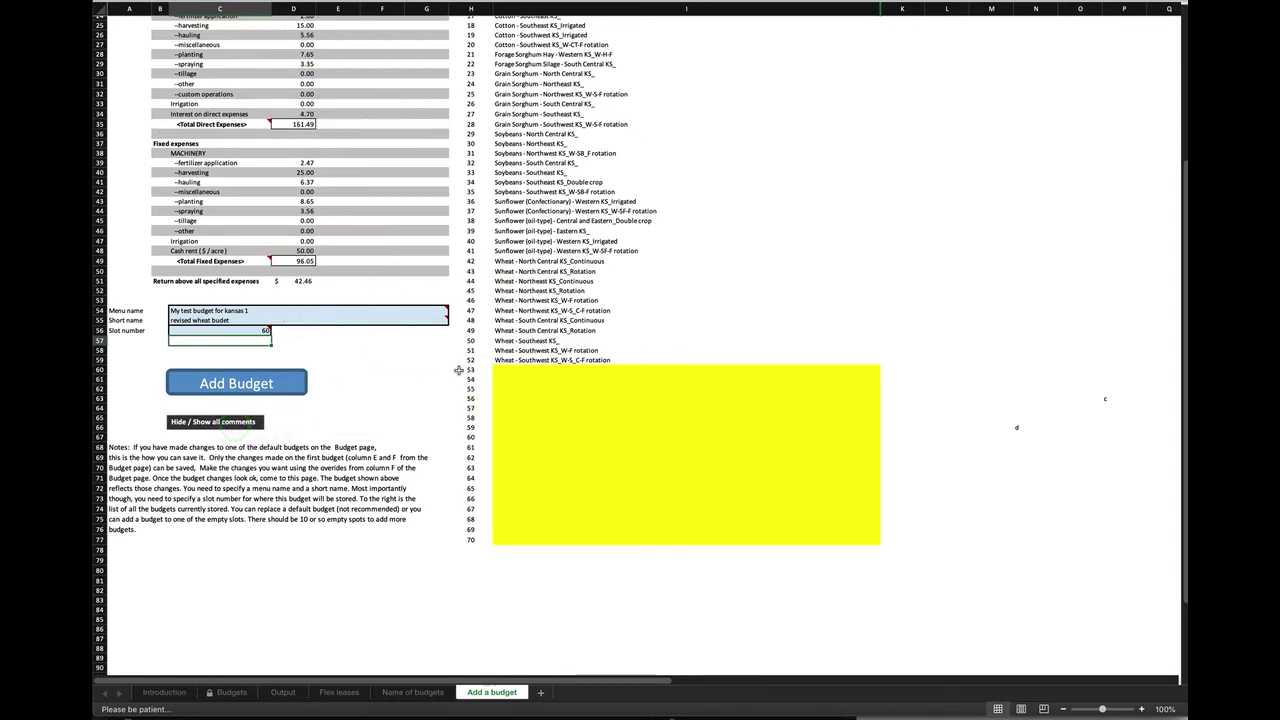
- Add the budget to the chosen slot and inspect its stored column in the Name of budgets sheet
left_click(281, 384)
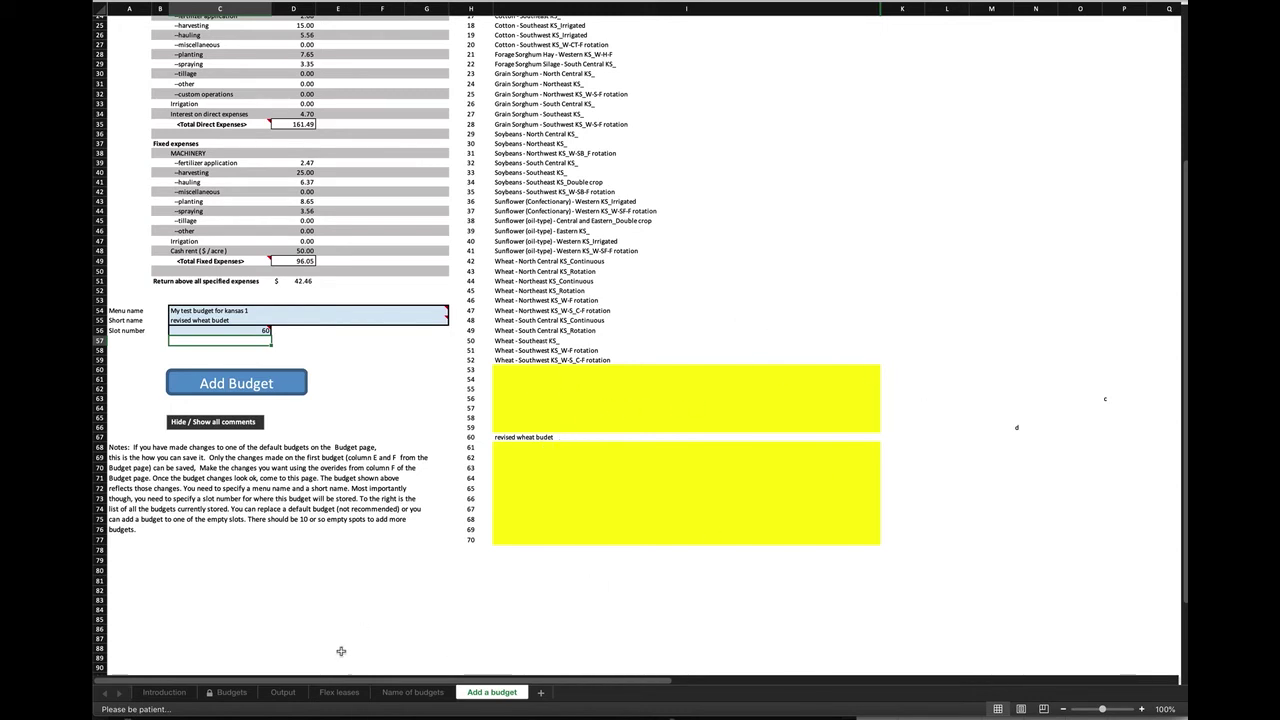
left_click(424, 693)
left_click_drag(422, 686, 930, 707)
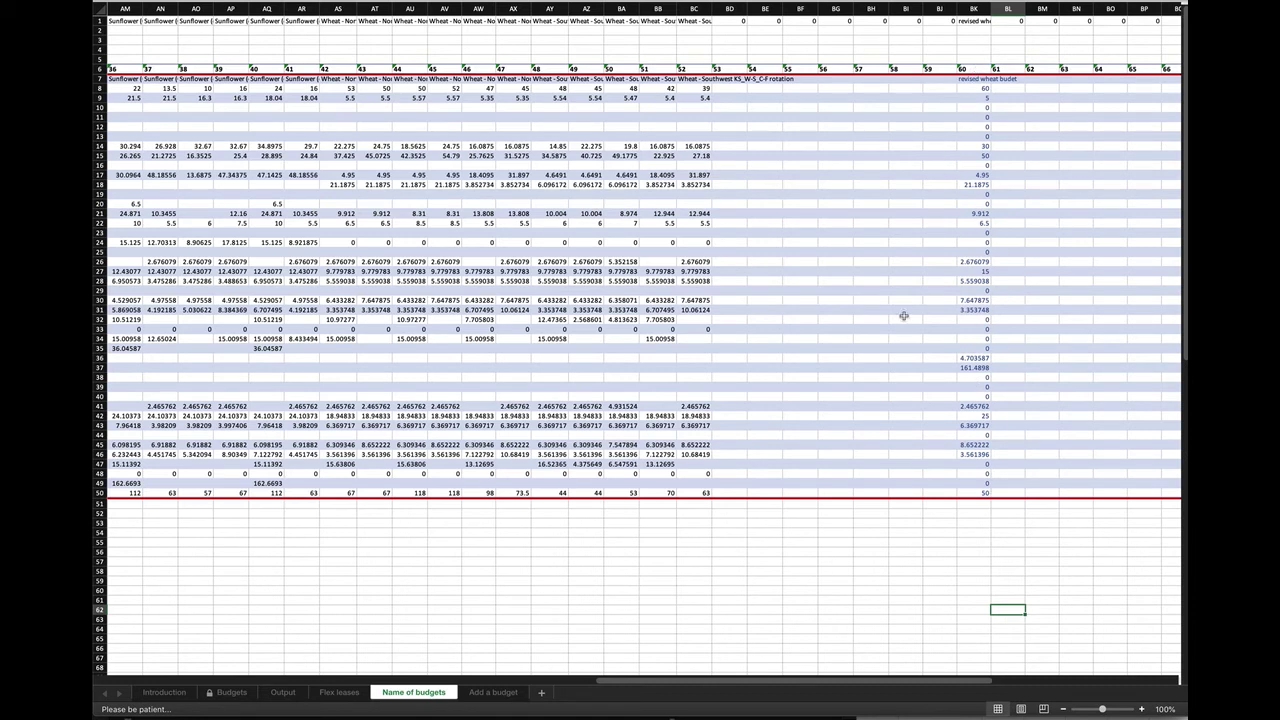
- Choose "revised wheat budet" as the second crop on the Budgets sheet
left_click(231, 693)
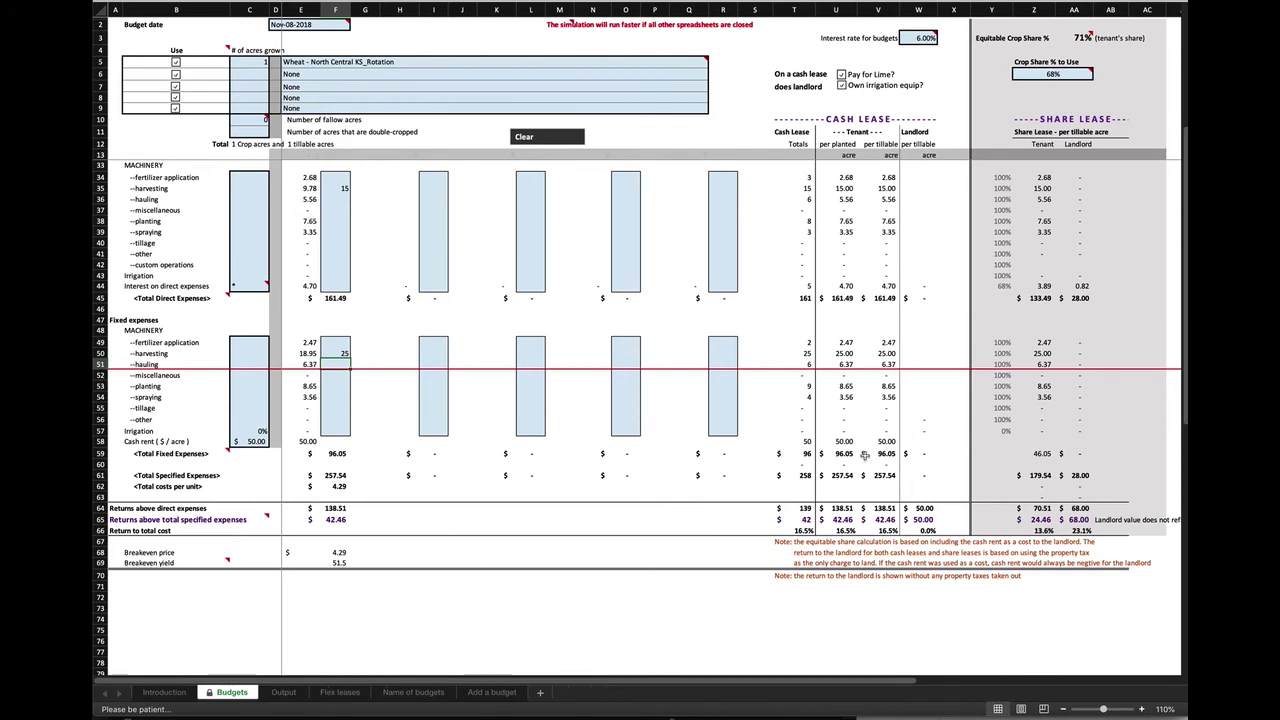
scroll(692, 328, "up", 3)
scroll(688, 327, "up", 5)
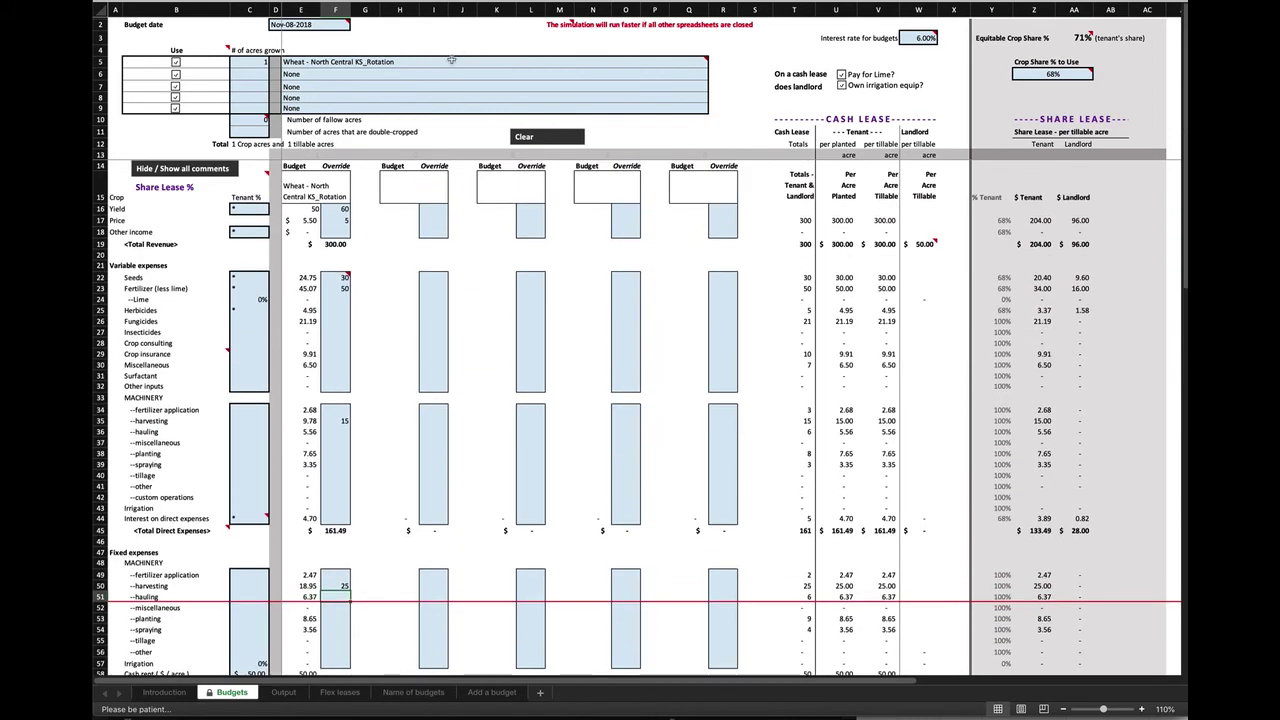
left_click(527, 77)
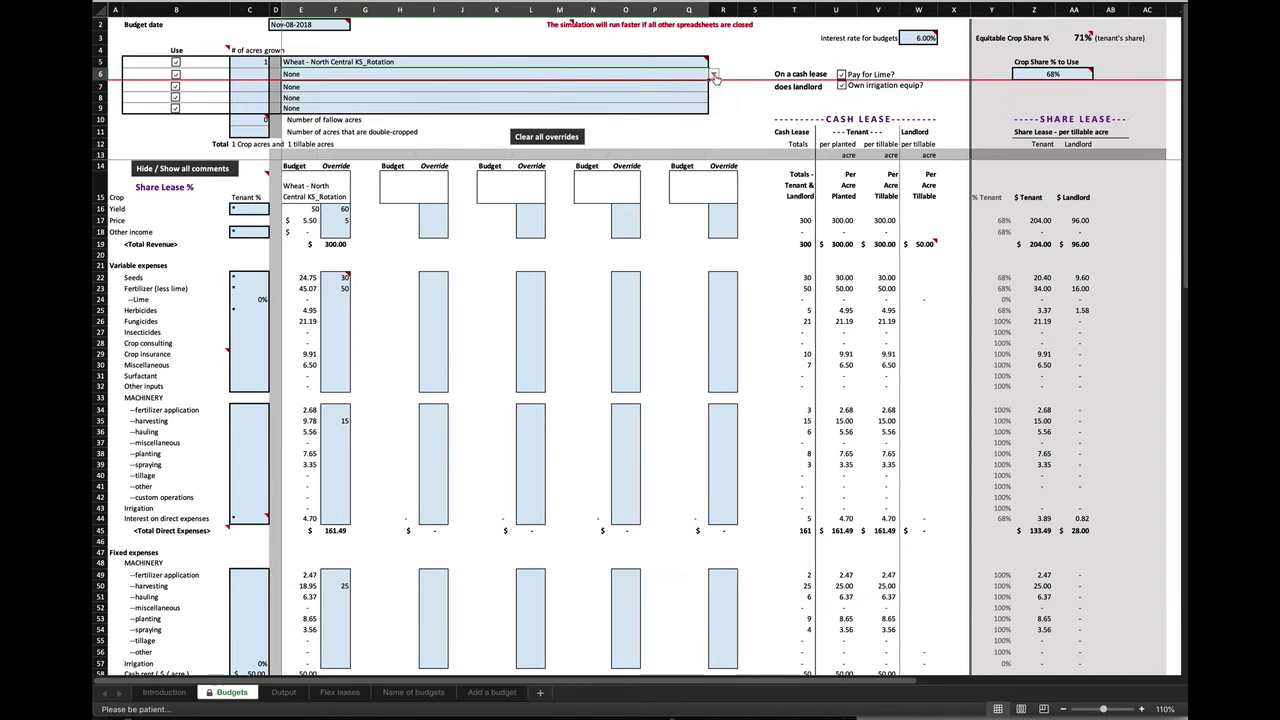
left_click(714, 74)
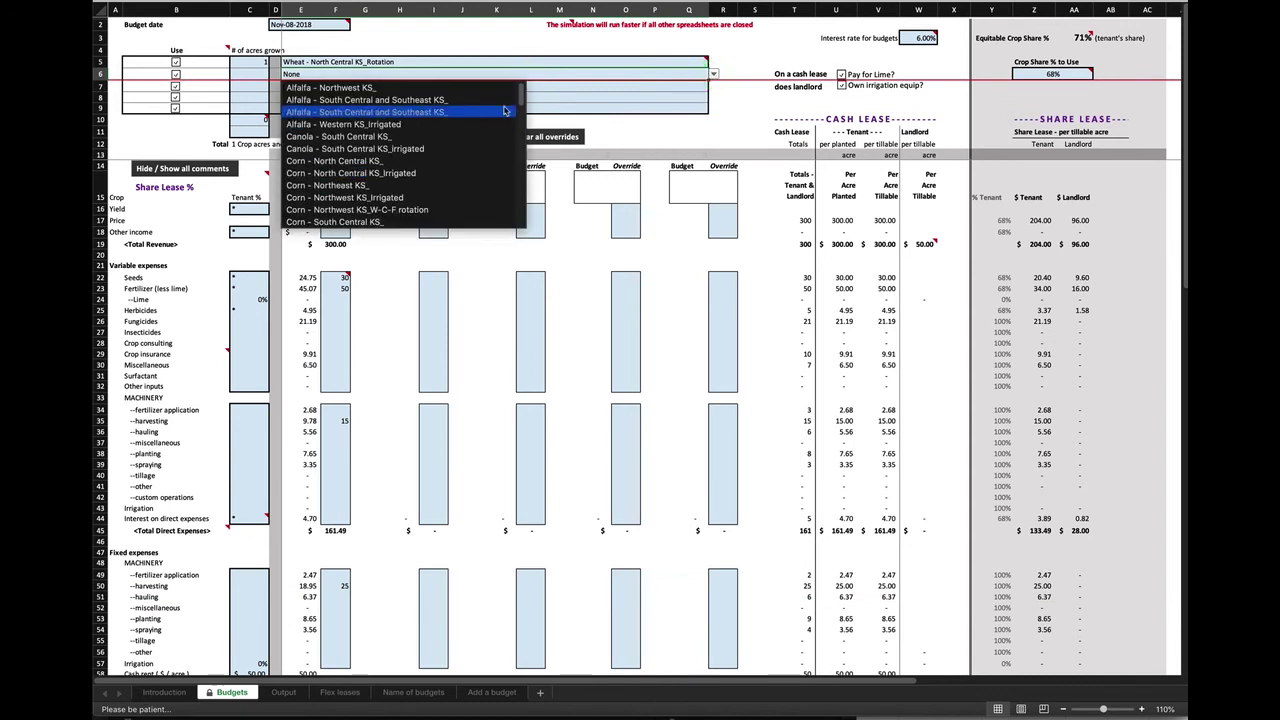
left_click_drag(520, 100, 525, 204)
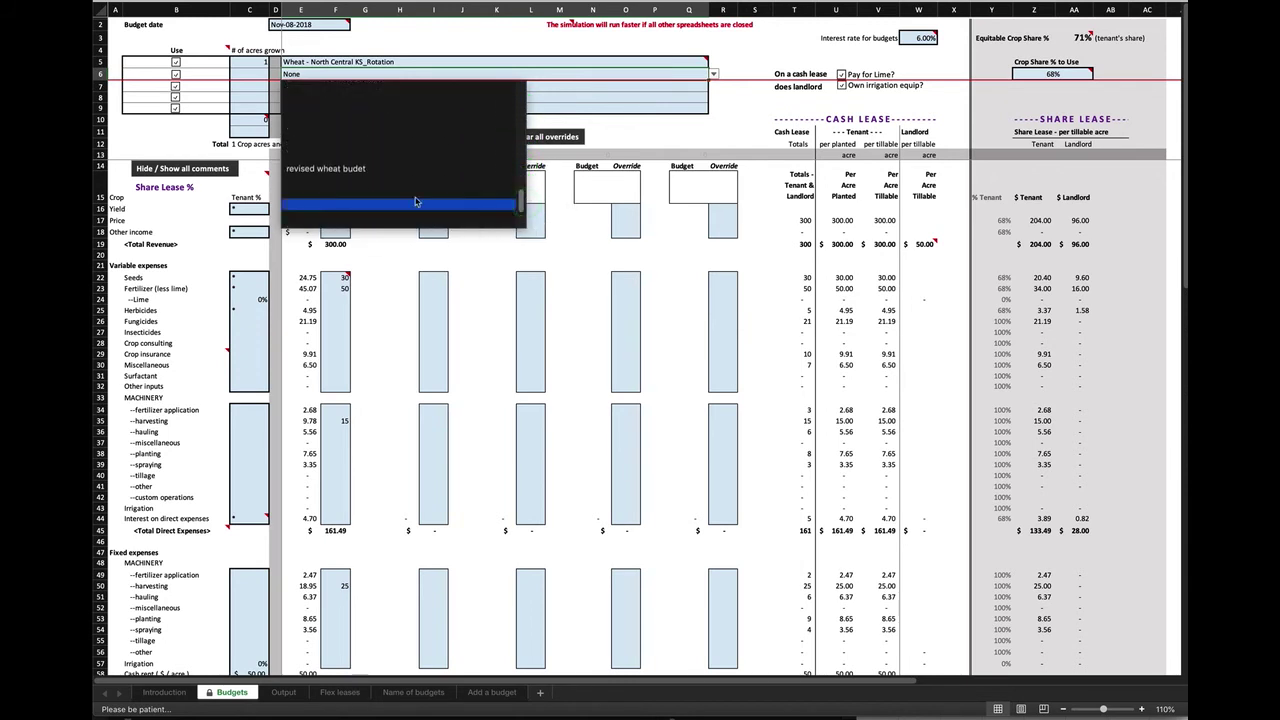
left_click(341, 174)
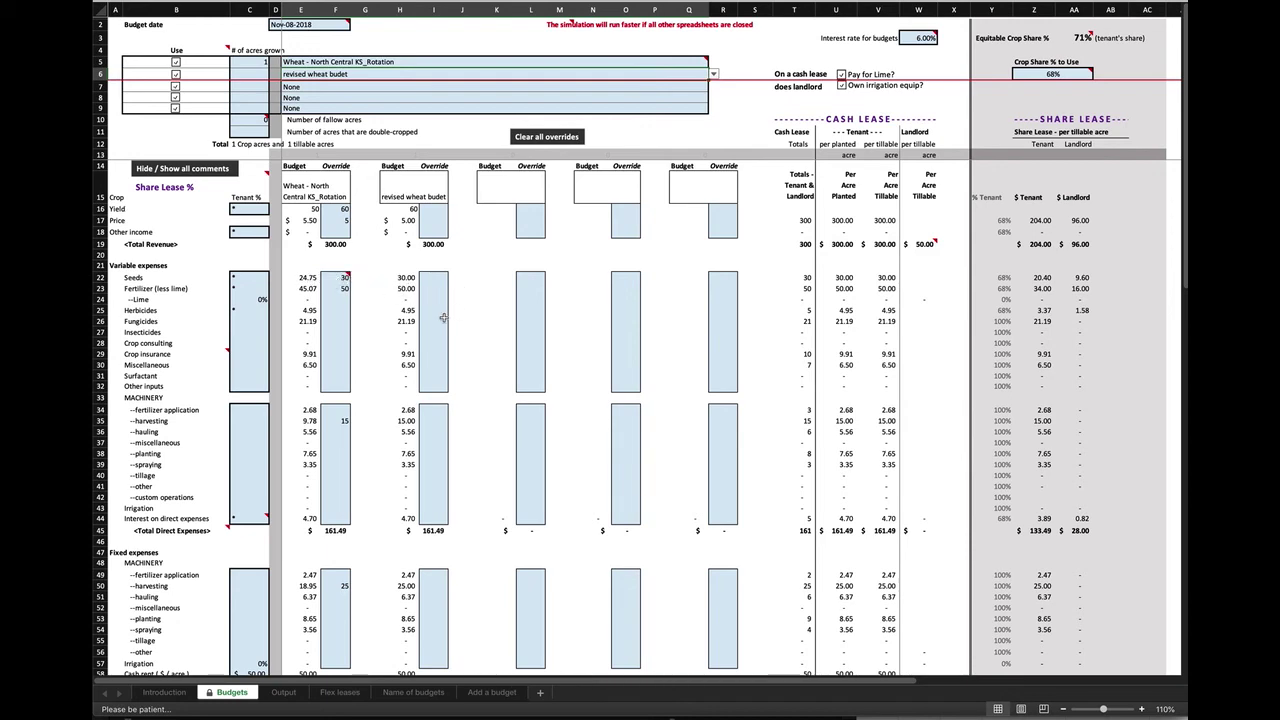
- Compare the revised wheat budget's expenses and returns with those of the overridden North Central Kansas wheat budget
scroll(446, 318, "down", 5)
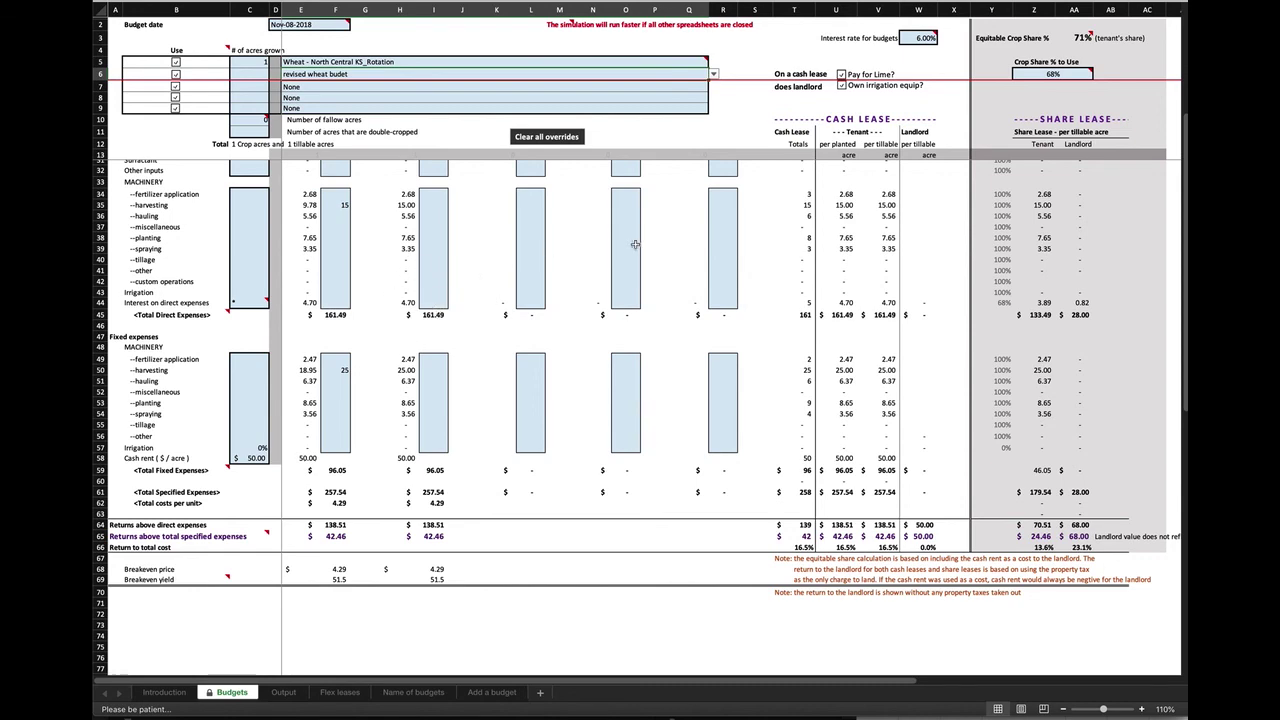
scroll(497, 287, "up", 3)
scroll(497, 287, "up", 3)
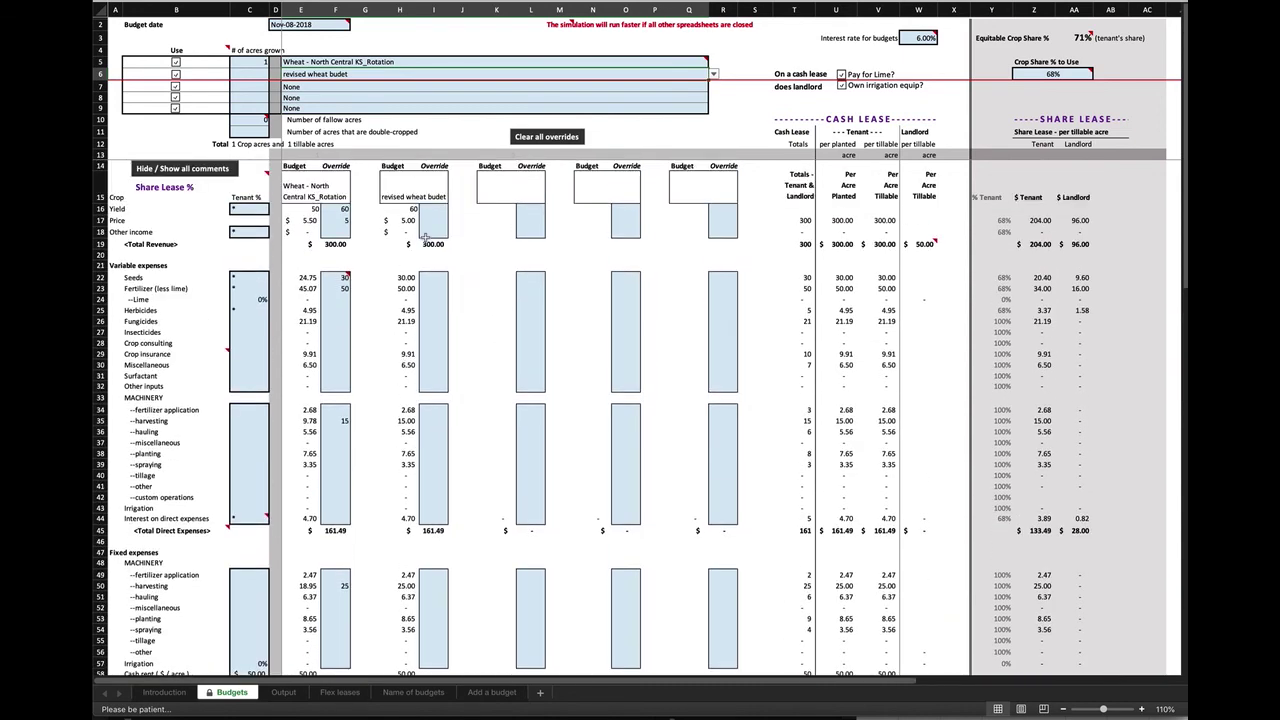